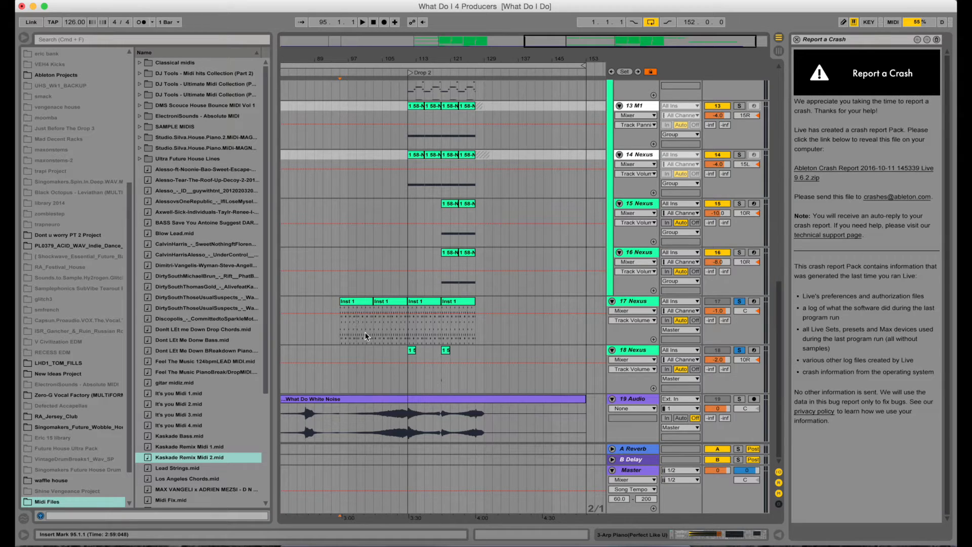
Play the arrangement from around bar 103 and scroll through the tracks while listening
{"action": "left_click", "coordinate": [372, 329]}
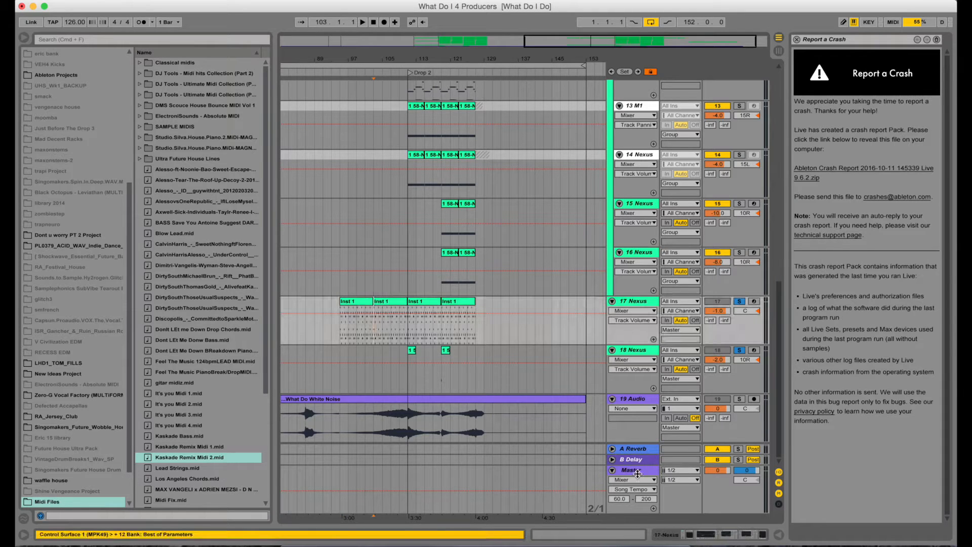
{"action": "key", "text": "space"}
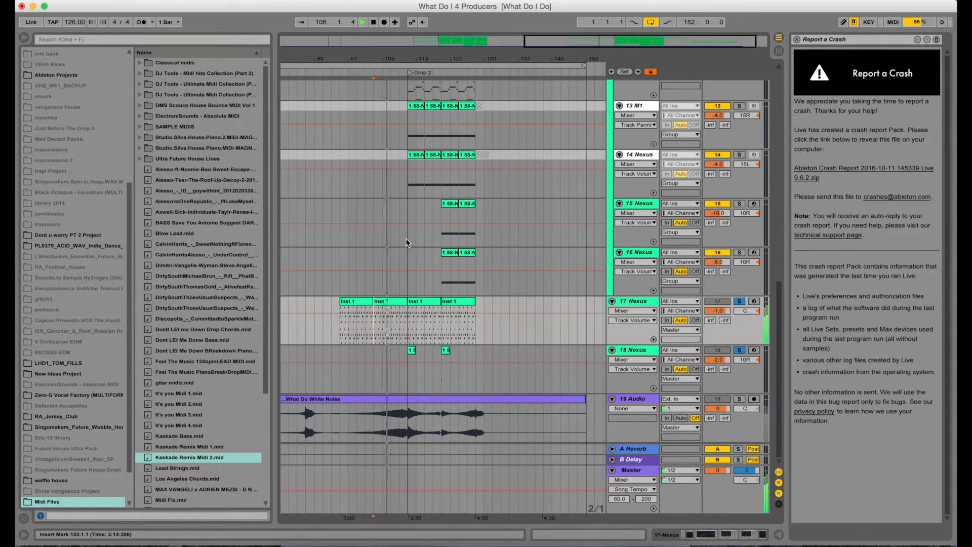
{"action": "scroll", "coordinate": [548, 233], "scroll_direction": "up", "scroll_amount": 4}
{"action": "scroll", "coordinate": [548, 232], "scroll_direction": "up", "scroll_amount": 10}
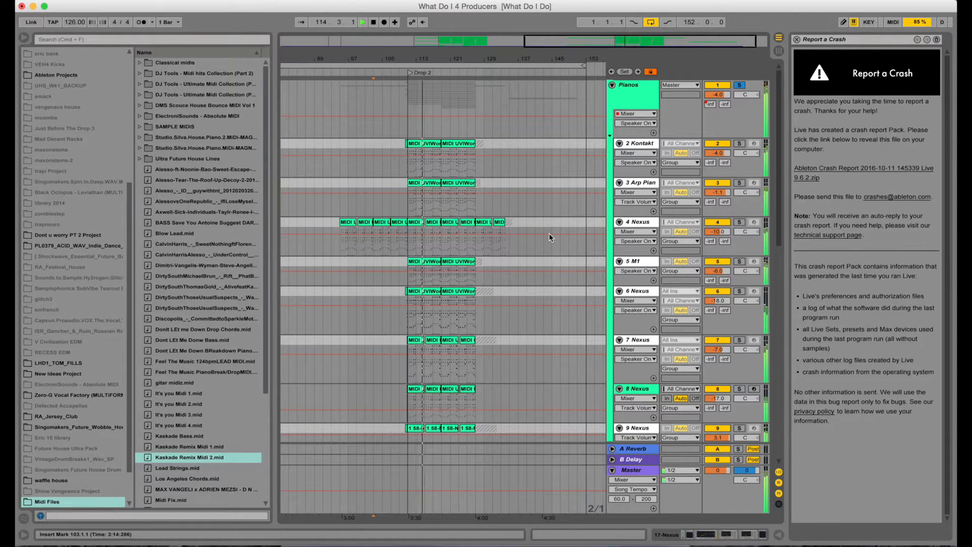
{"action": "key", "text": "space"}
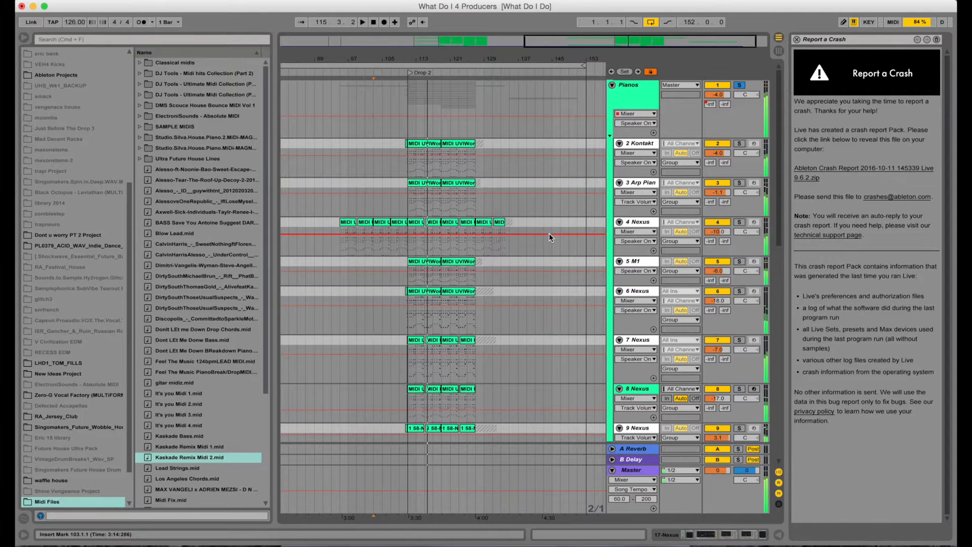
{"action": "scroll", "coordinate": [576, 281], "scroll_direction": "down", "scroll_amount": 10}
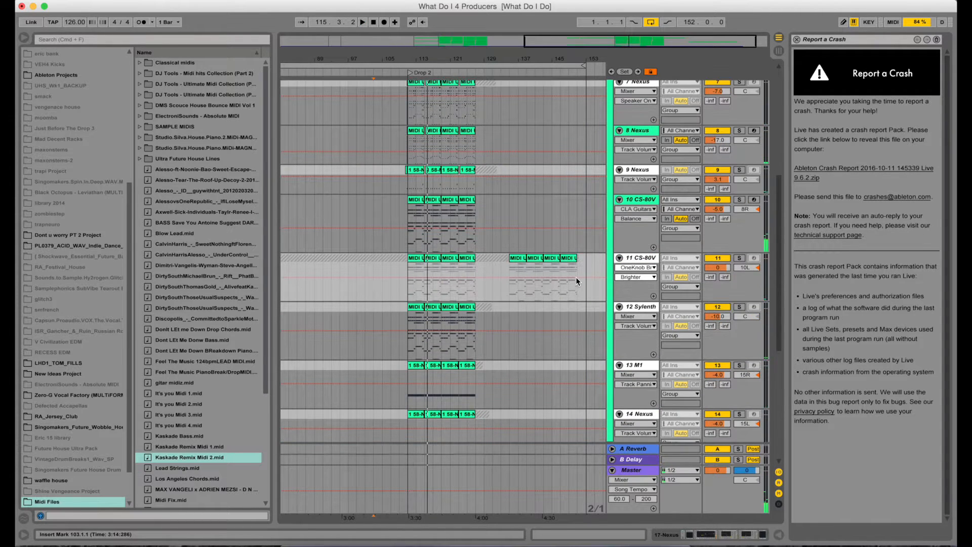
{"action": "scroll", "coordinate": [577, 281], "scroll_direction": "down", "scroll_amount": 5}
{"action": "scroll", "coordinate": [576, 280], "scroll_direction": "down", "scroll_amount": 6}
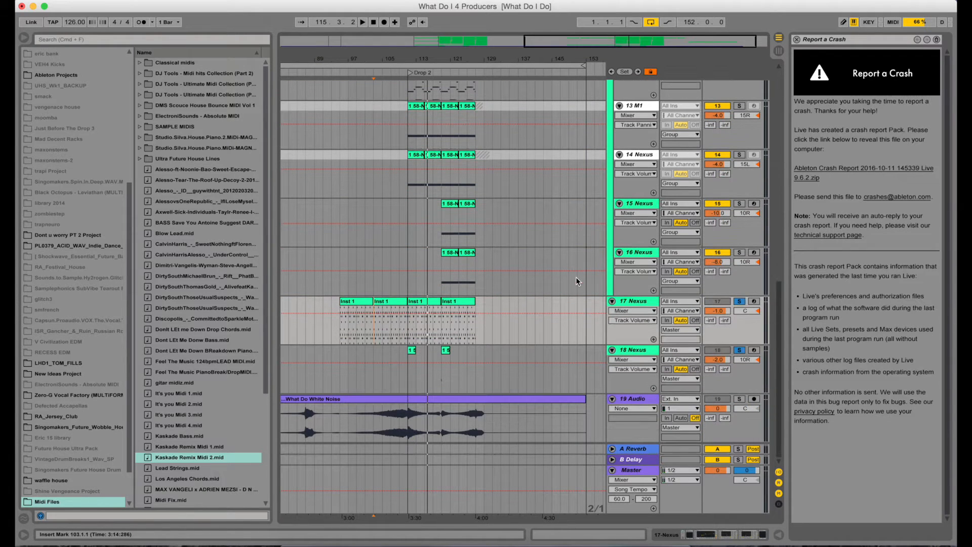
Turn off solo on the 17 Nexus track
{"action": "left_click", "coordinate": [739, 302]}
{"action": "left_click", "coordinate": [738, 302]}
{"action": "left_click", "coordinate": [739, 302]}
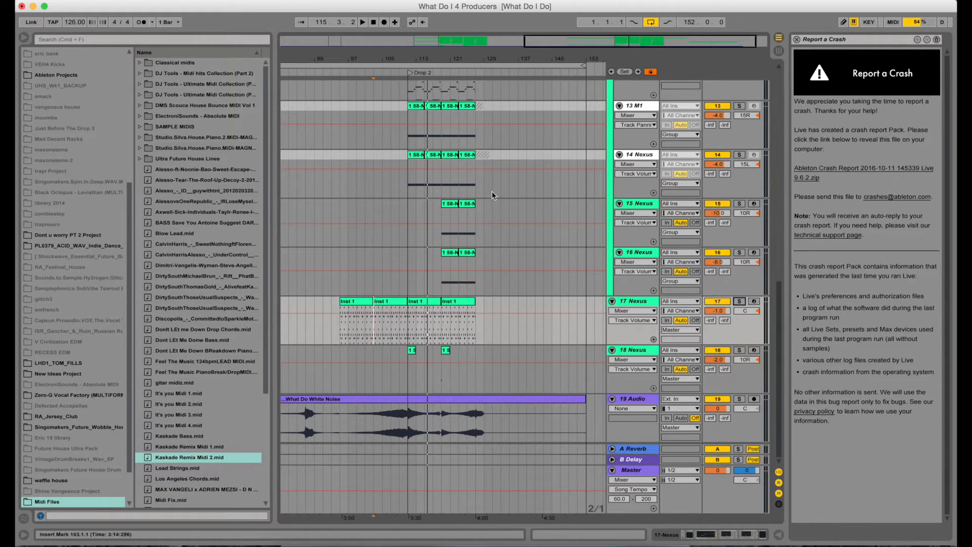
Hide the browser and the help view to enlarge the arrangement
{"action": "left_click", "coordinate": [409, 64]}
{"action": "left_click_drag", "start_coordinate": [411, 60], "coordinate": [410, 30]}
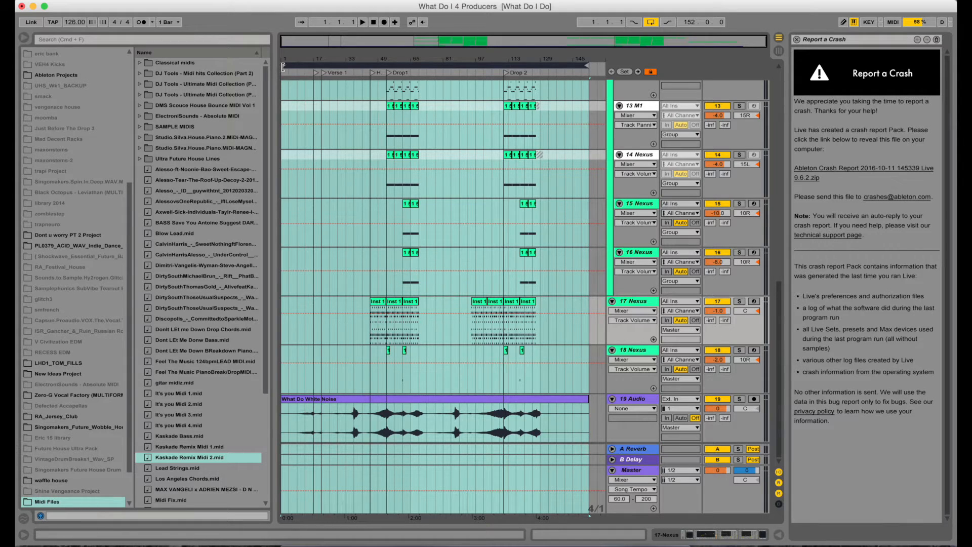
{"action": "left_click_drag", "start_coordinate": [290, 67], "coordinate": [470, 93]}
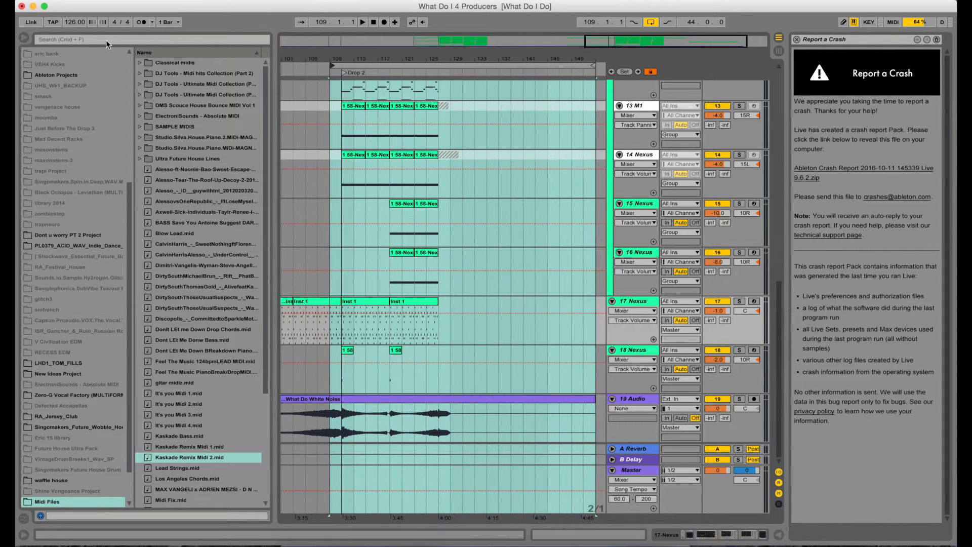
{"action": "left_click", "coordinate": [24, 38]}
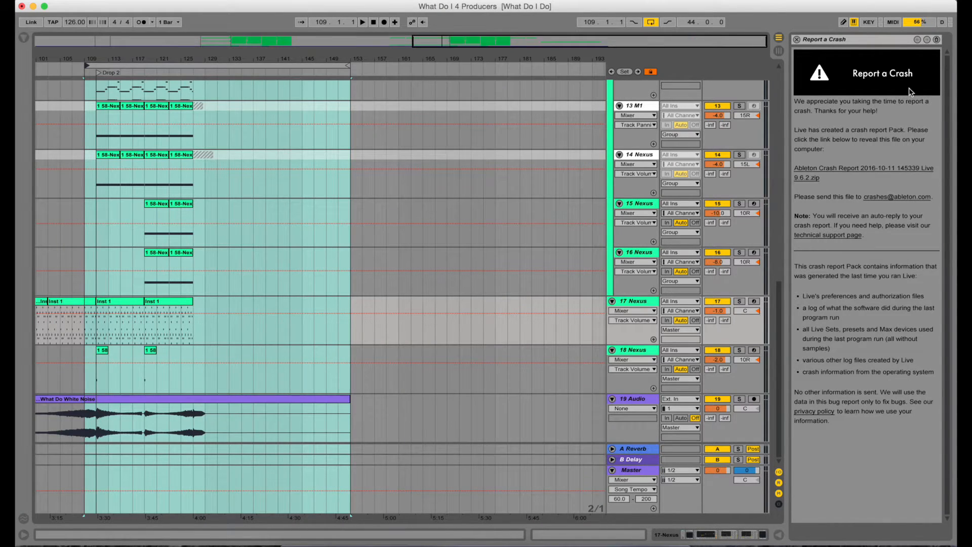
{"action": "left_click_drag", "start_coordinate": [783, 86], "coordinate": [955, 84]}
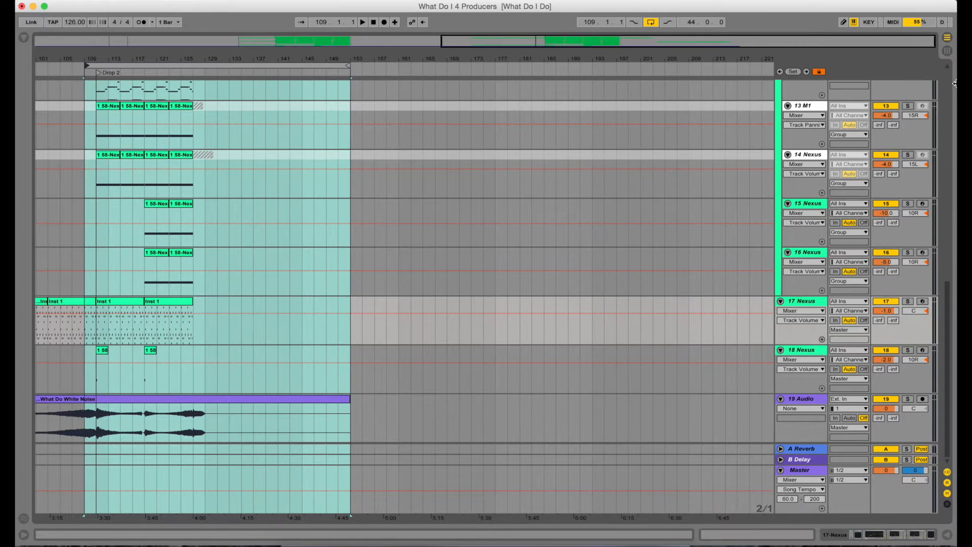
Set the loop to the eight bars from 111 to 119 at the start of Drop 2
{"action": "left_click_drag", "start_coordinate": [213, 59], "coordinate": [755, 87]}
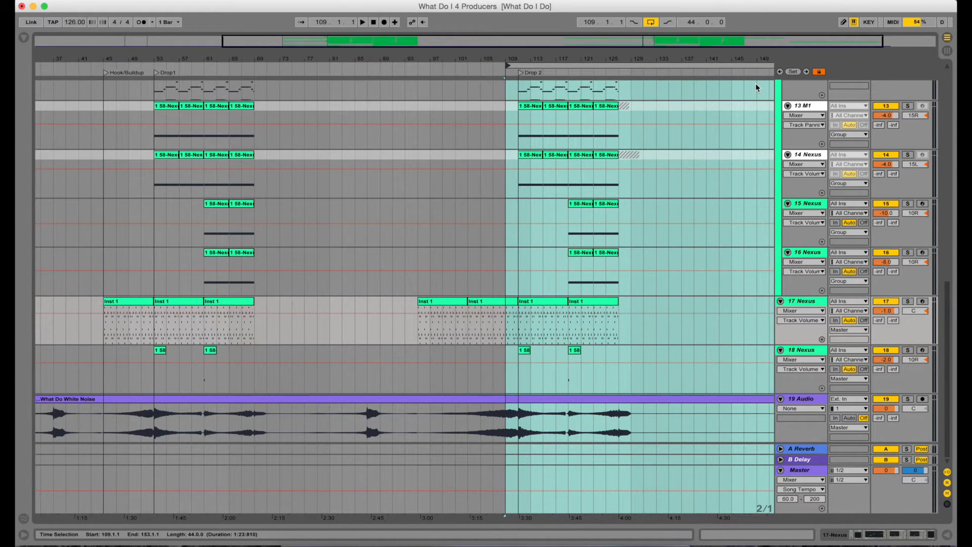
{"action": "left_click_drag", "start_coordinate": [626, 88], "coordinate": [568, 80]}
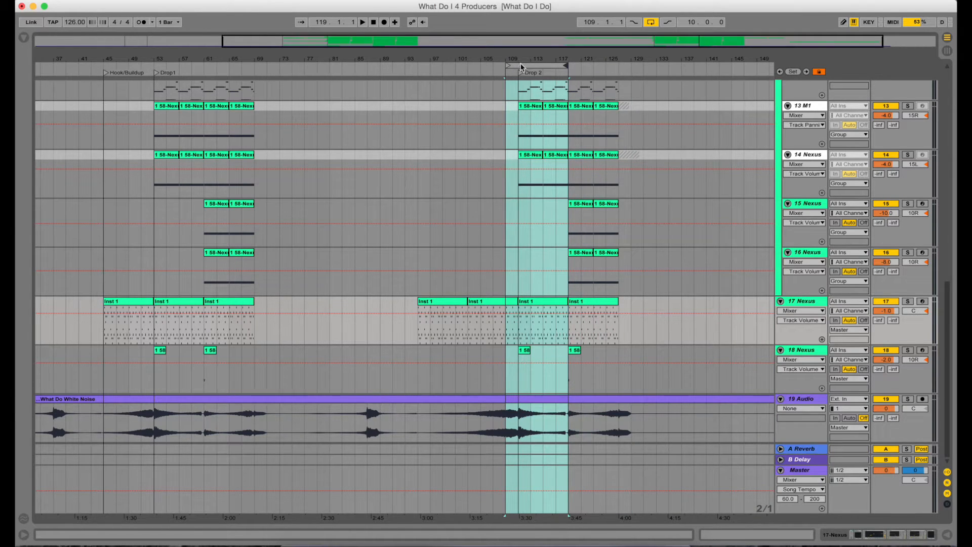
{"action": "left_click_drag", "start_coordinate": [510, 64], "coordinate": [518, 65]}
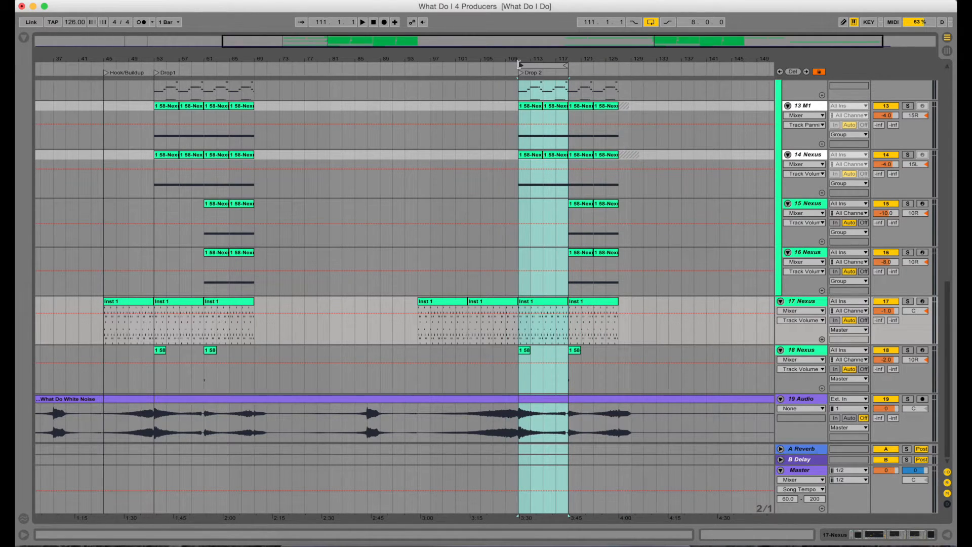
Solo the 17 Nexus track and play the looped section
{"action": "left_click_drag", "start_coordinate": [571, 59], "coordinate": [485, 101]}
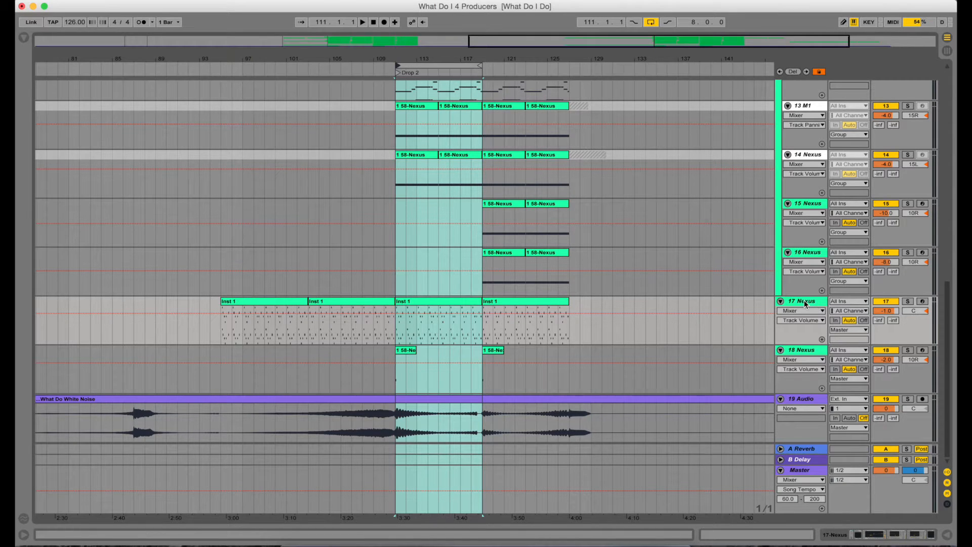
{"action": "scroll", "coordinate": [593, 260], "scroll_direction": "up", "scroll_amount": 2}
{"action": "scroll", "coordinate": [593, 261], "scroll_direction": "down", "scroll_amount": 2}
{"action": "left_click", "coordinate": [910, 303]}
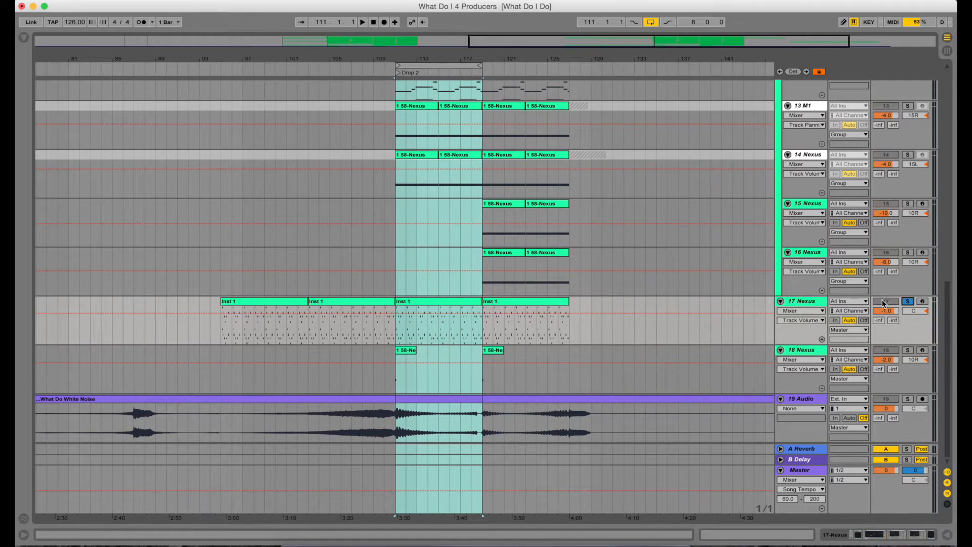
{"action": "key", "text": "space"}
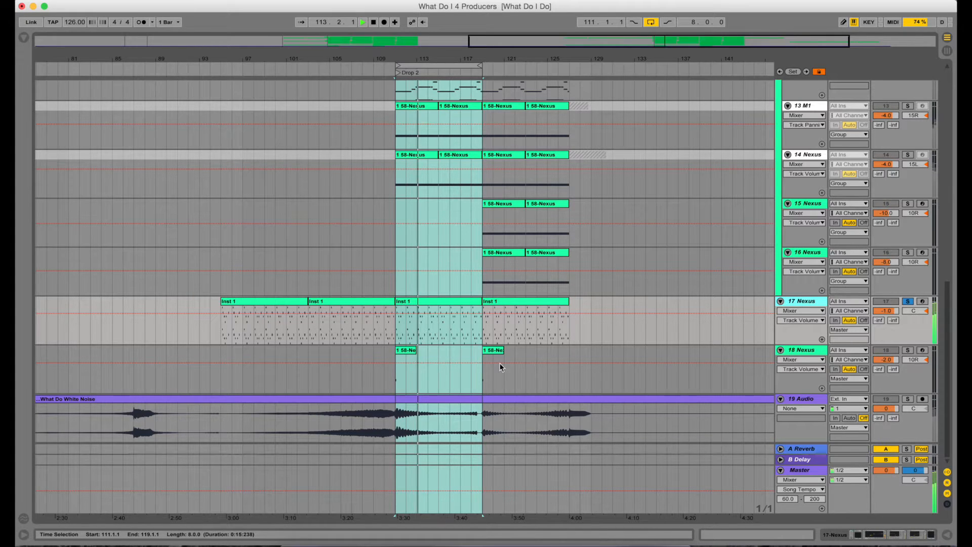
{"action": "key", "text": "XF86AudioRaiseVolume"}
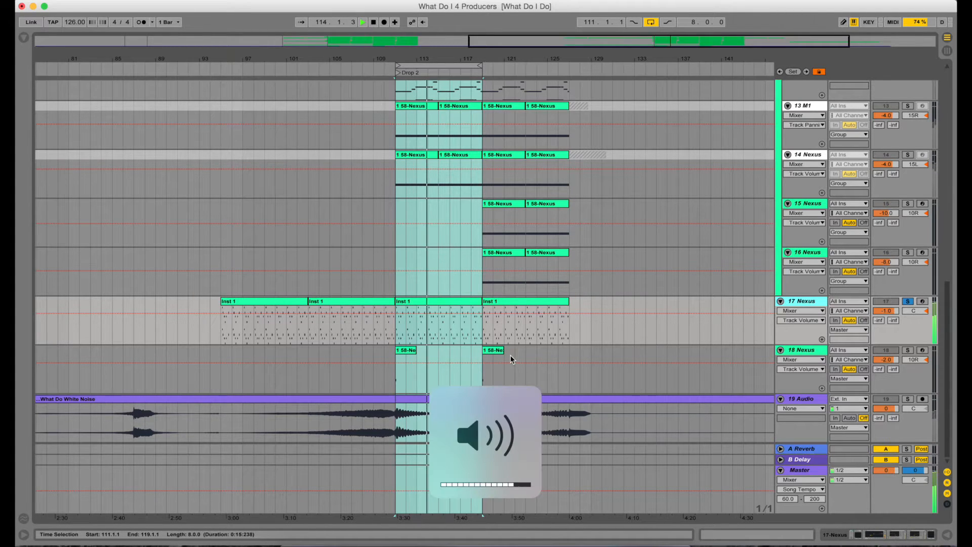
{"action": "key", "text": "XF86AudioLowerVolume"}
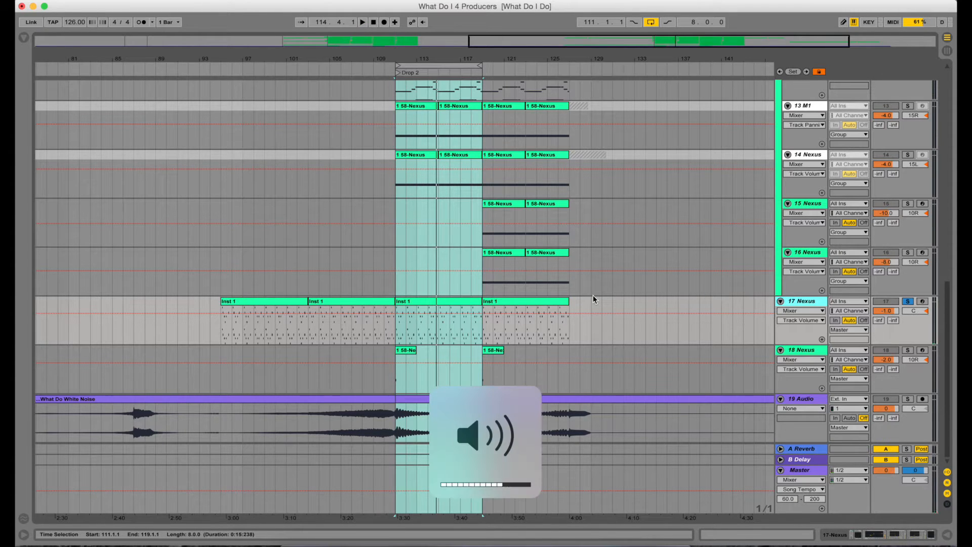
{"action": "key", "text": "XF86AudioLowerVolume"}
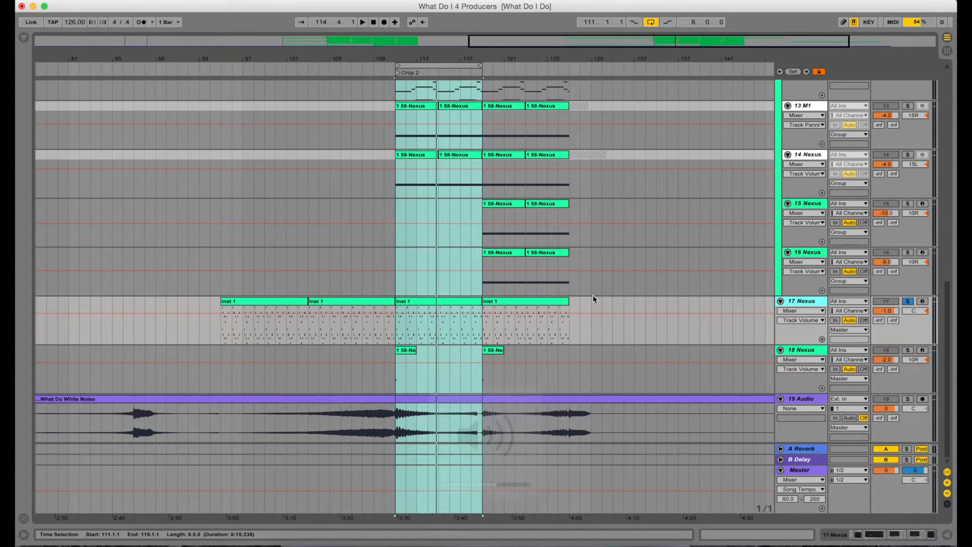
Open the 17 Nexus track's device chain and browse through its effects
{"action": "double_click", "coordinate": [812, 302]}
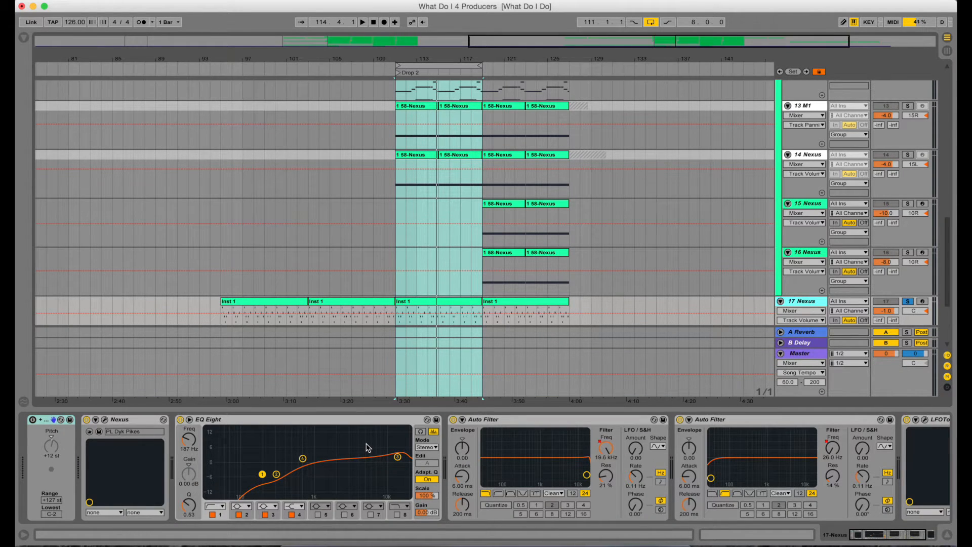
{"action": "scroll", "coordinate": [368, 447], "scroll_direction": "right", "scroll_amount": 3}
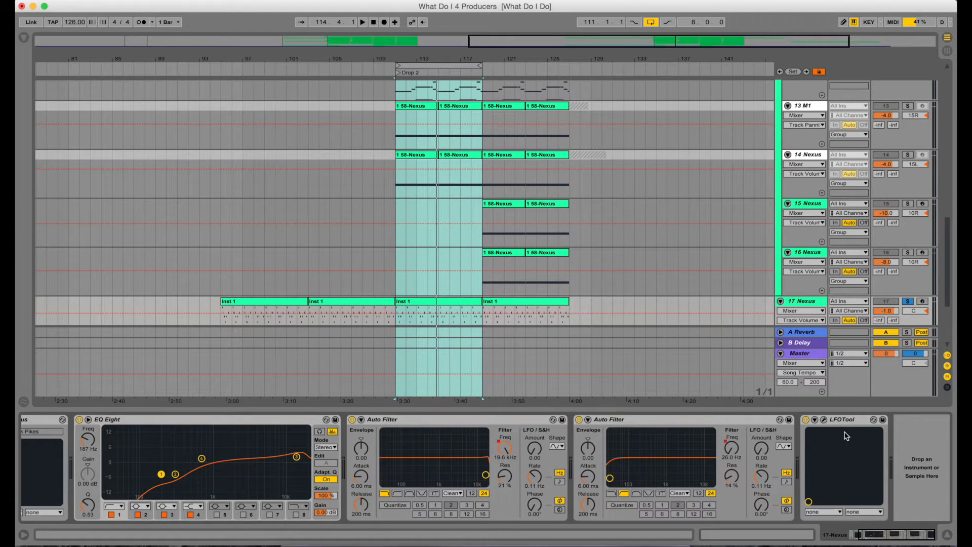
{"action": "scroll", "coordinate": [853, 460], "scroll_direction": "left", "scroll_amount": 3}
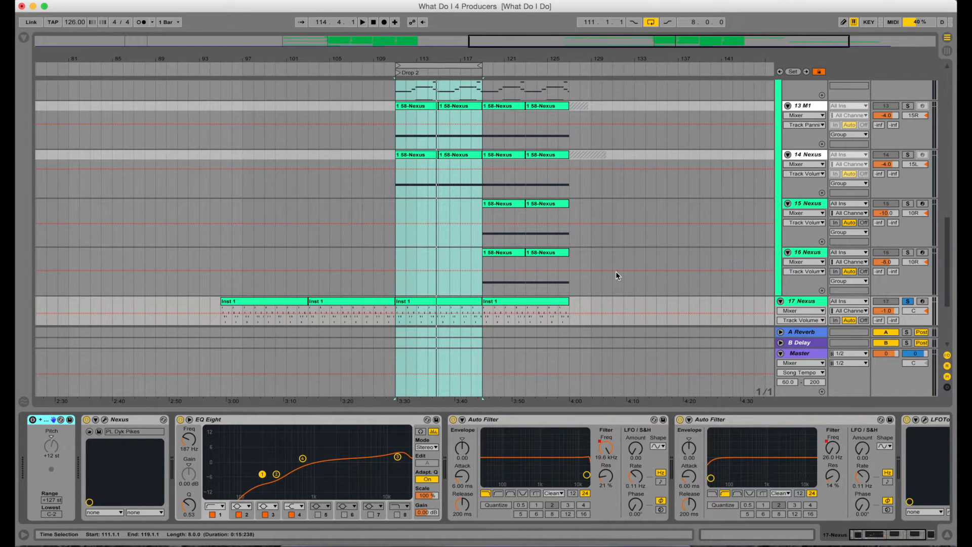
Move the solo from the 17 Nexus track to the 18 Nexus track
{"action": "scroll", "coordinate": [681, 243], "scroll_direction": "down", "scroll_amount": 5}
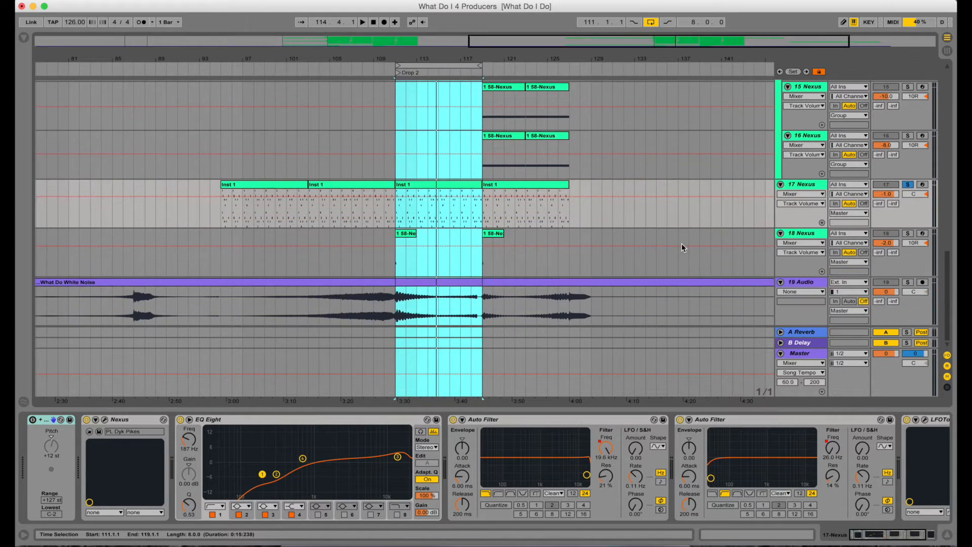
{"action": "left_click", "coordinate": [907, 184]}
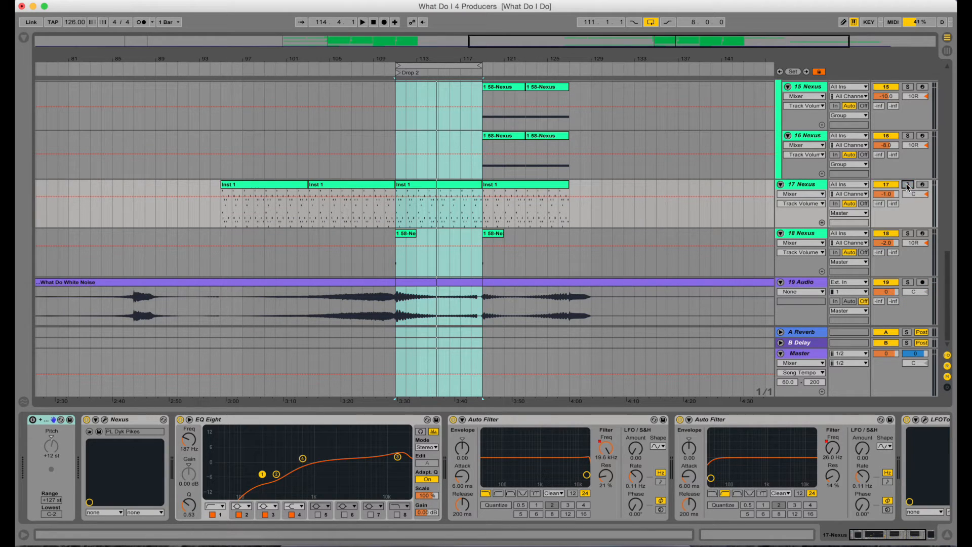
{"action": "left_click", "coordinate": [907, 233]}
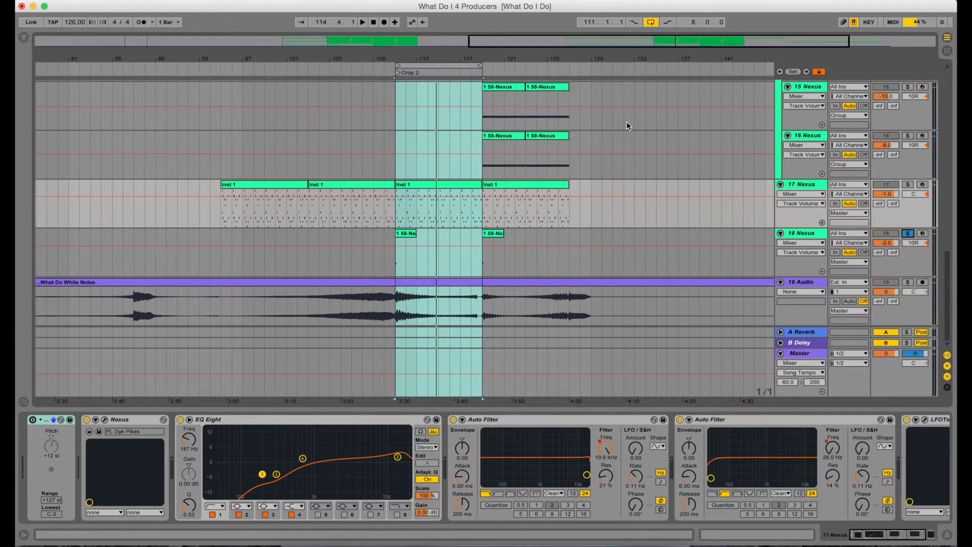
Show the 18 Nexus track's devices and set the playback start marker at bar 111
{"action": "left_click", "coordinate": [457, 66]}
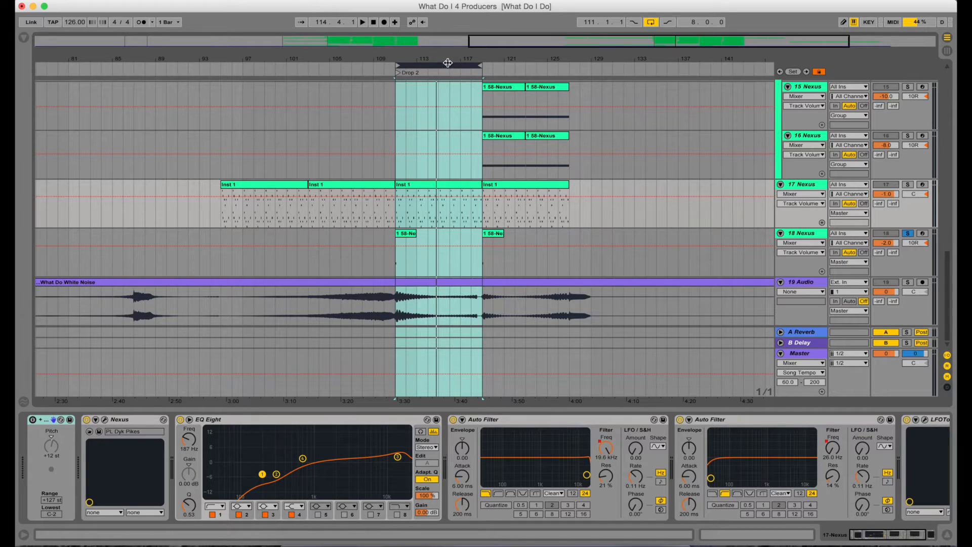
{"action": "left_click_drag", "start_coordinate": [434, 54], "coordinate": [435, 75]}
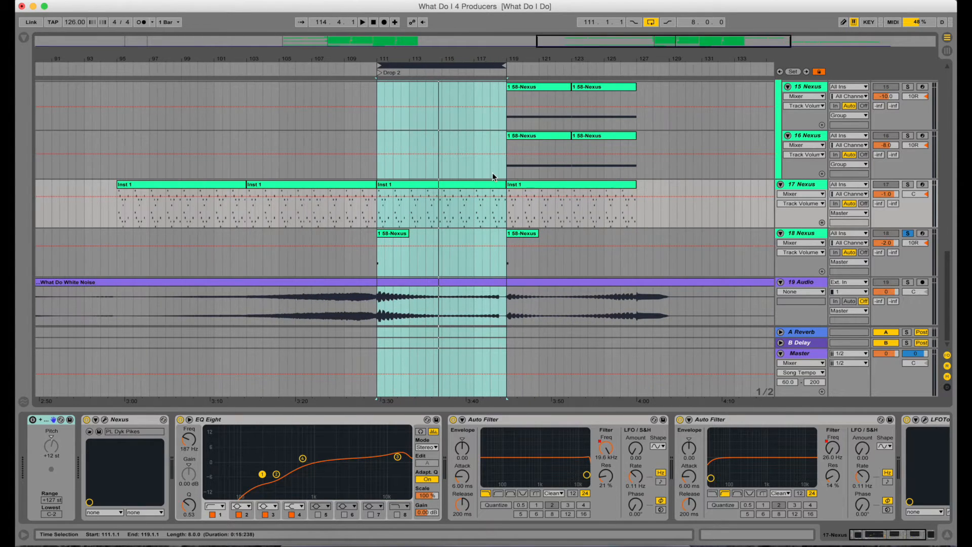
{"action": "left_click", "coordinate": [806, 232]}
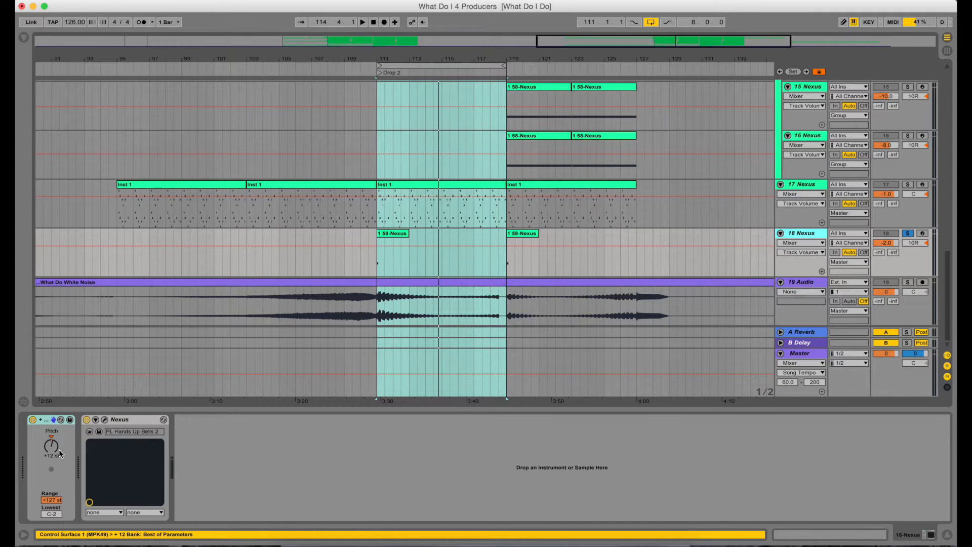
{"action": "left_click", "coordinate": [377, 262]}
{"action": "left_click", "coordinate": [377, 264]}
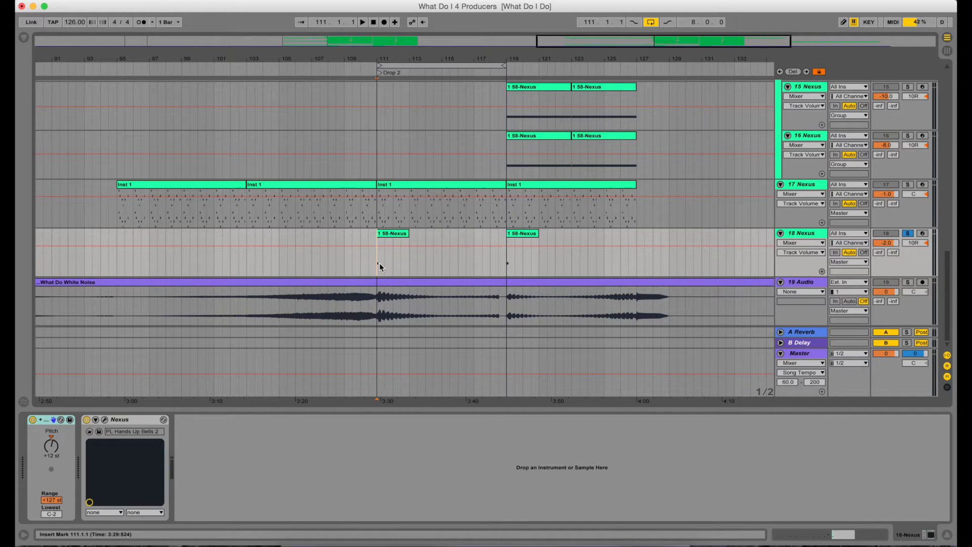
Play the soloed 18 Nexus track from bar 111 and listen
{"action": "key", "text": "XF86AudioLowerVolume"}
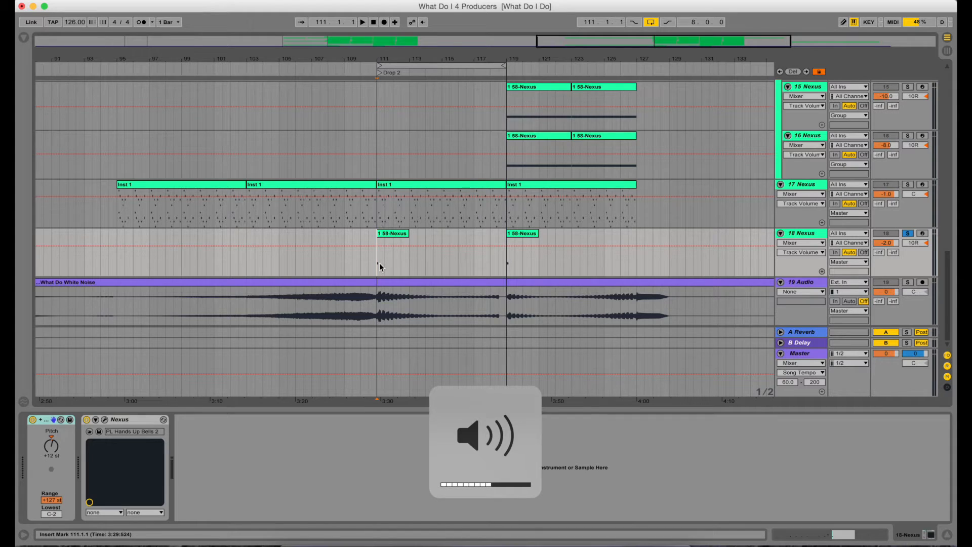
{"action": "key", "text": "space"}
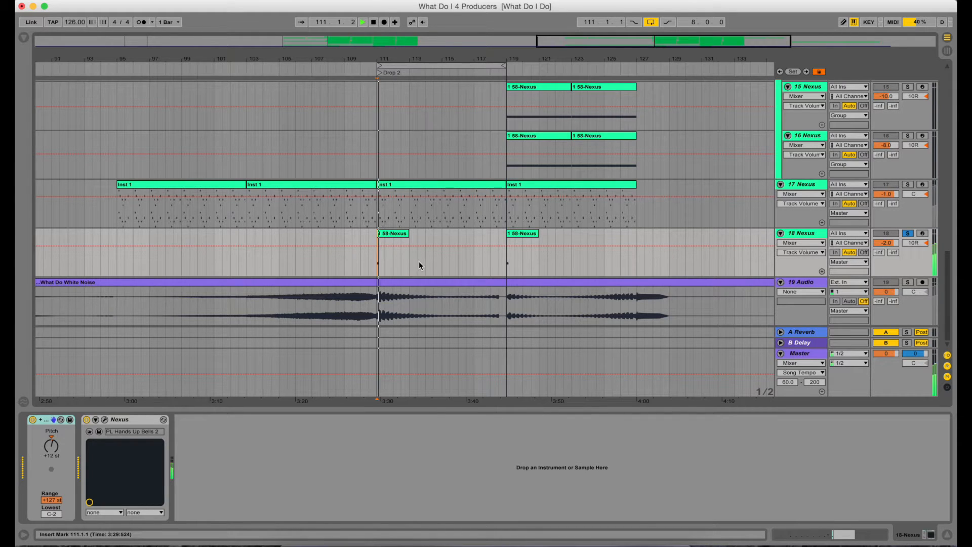
{"action": "key", "text": "XF86AudioLowerVolume"}
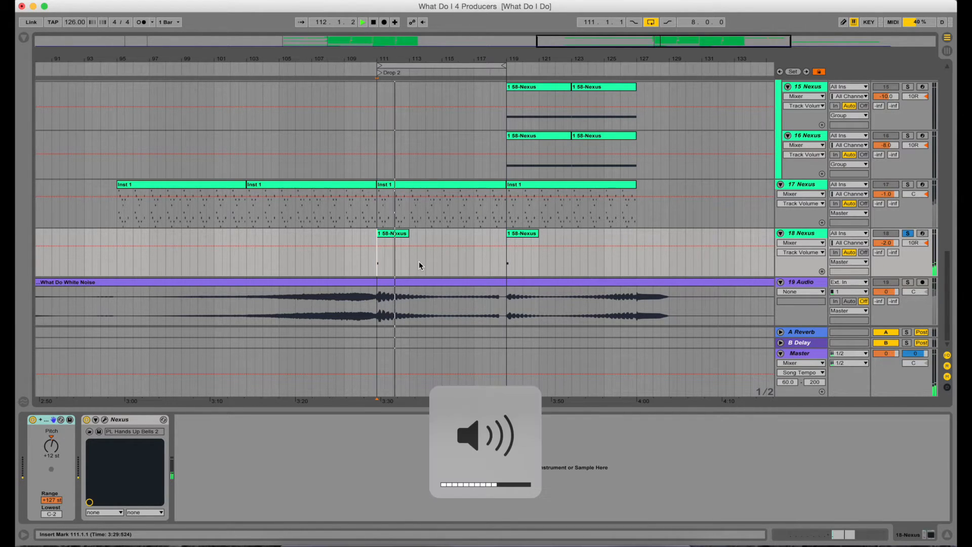
{"action": "key", "text": "space"}
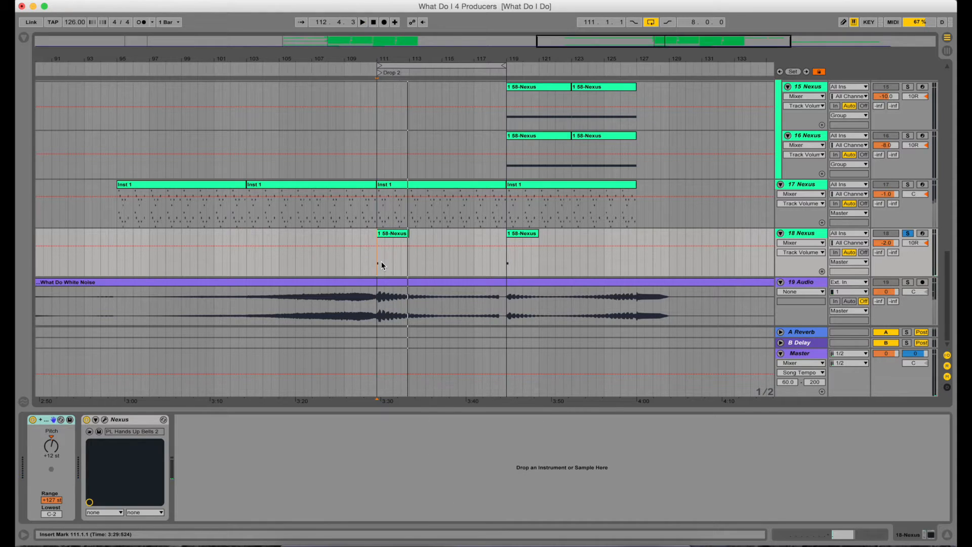
{"action": "key", "text": "space"}
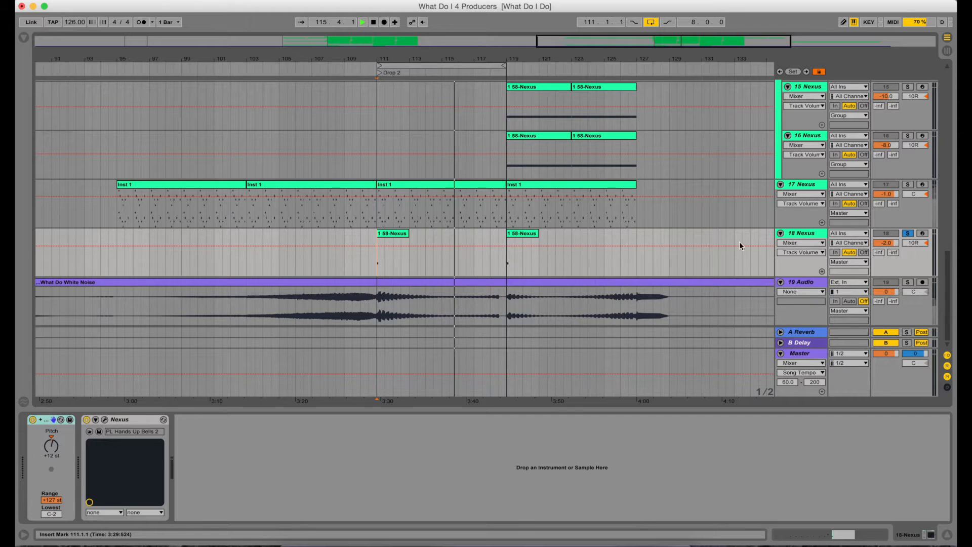
Stop playback and unsolo the 18 Nexus track
{"action": "scroll", "coordinate": [728, 200], "scroll_direction": "up", "scroll_amount": 5}
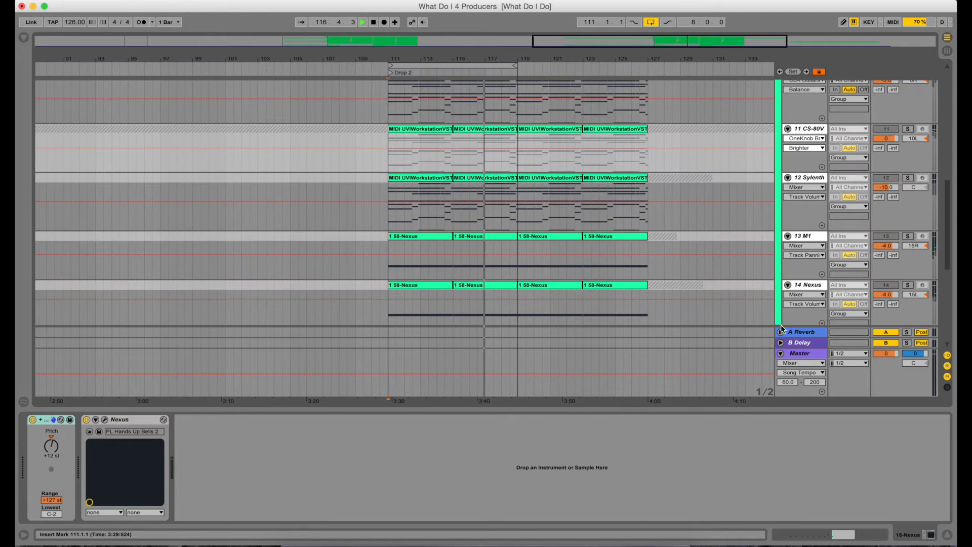
{"action": "scroll", "coordinate": [745, 231], "scroll_direction": "down", "scroll_amount": 2}
{"action": "key", "text": "space"}
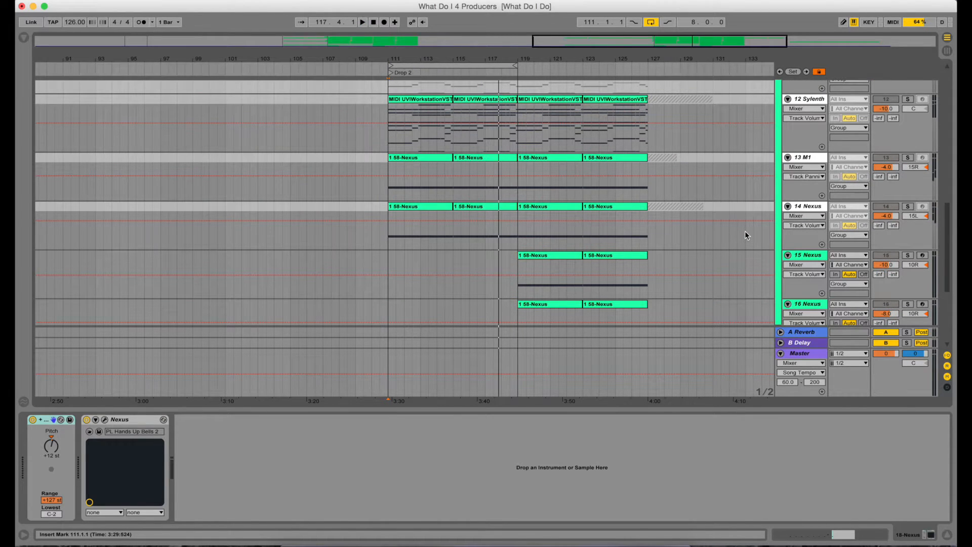
{"action": "scroll", "coordinate": [745, 231], "scroll_direction": "down", "scroll_amount": 5}
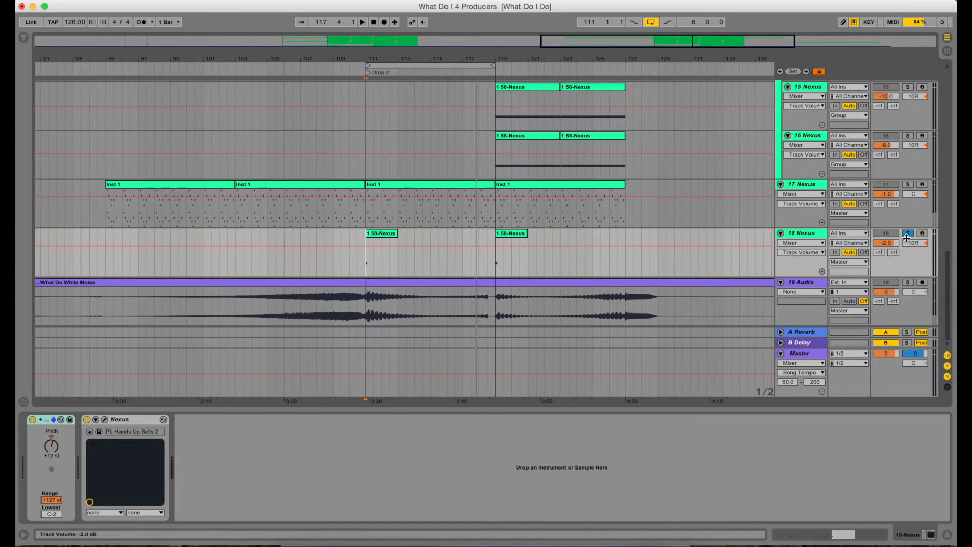
{"action": "left_click", "coordinate": [906, 234]}
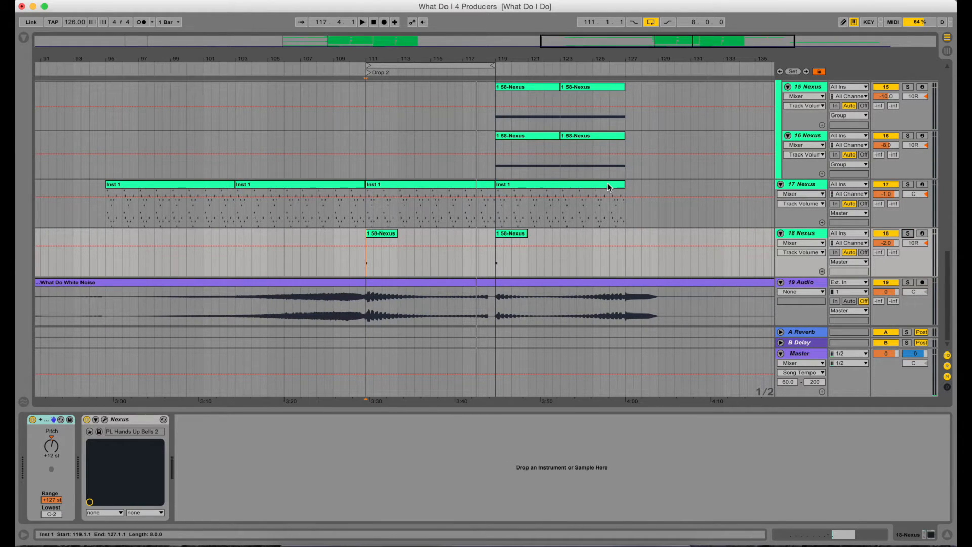
Scroll through the arrangement's tracks to examine the clips in the Drop 2 section
{"action": "scroll", "coordinate": [608, 188], "scroll_direction": "up", "scroll_amount": 15}
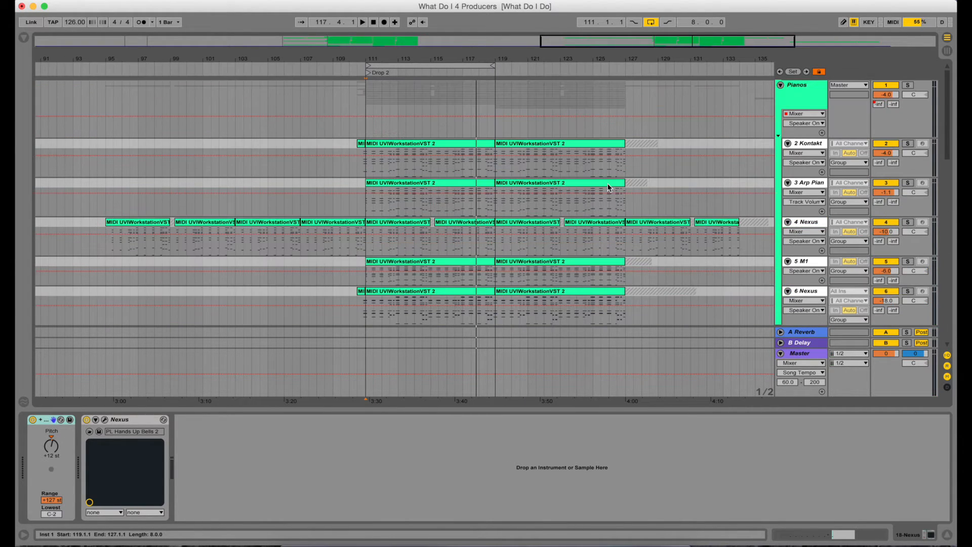
{"action": "scroll", "coordinate": [608, 187], "scroll_direction": "down", "scroll_amount": 2}
{"action": "scroll", "coordinate": [608, 188], "scroll_direction": "up", "scroll_amount": 2}
{"action": "left_click_drag", "start_coordinate": [461, 60], "coordinate": [489, 51]}
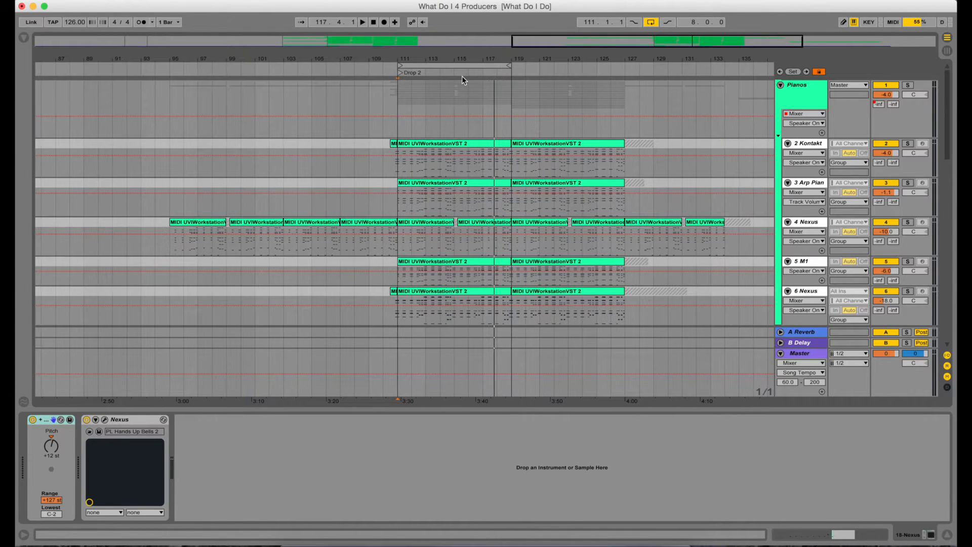
{"action": "scroll", "coordinate": [474, 238], "scroll_direction": "down", "scroll_amount": 5}
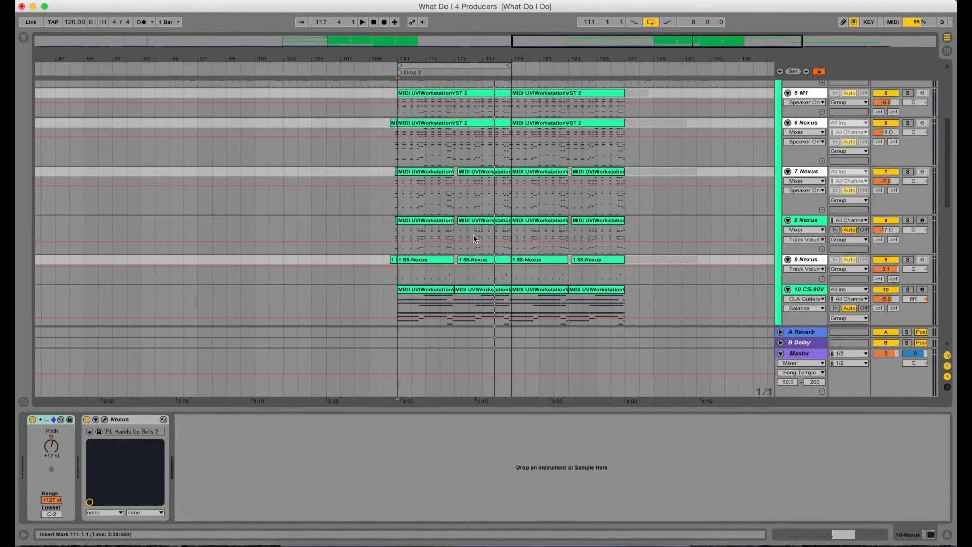
{"action": "scroll", "coordinate": [475, 238], "scroll_direction": "down", "scroll_amount": 10}
{"action": "scroll", "coordinate": [474, 239], "scroll_direction": "up", "scroll_amount": 15}
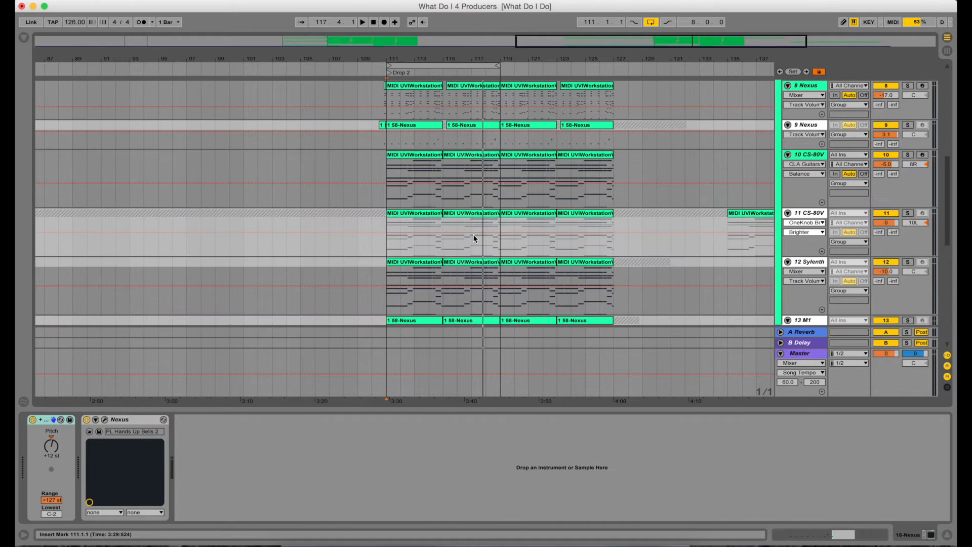
{"action": "scroll", "coordinate": [474, 238], "scroll_direction": "down", "scroll_amount": 5}
{"action": "scroll", "coordinate": [474, 238], "scroll_direction": "up", "scroll_amount": 1}
{"action": "scroll", "coordinate": [474, 237], "scroll_direction": "down", "scroll_amount": 1}
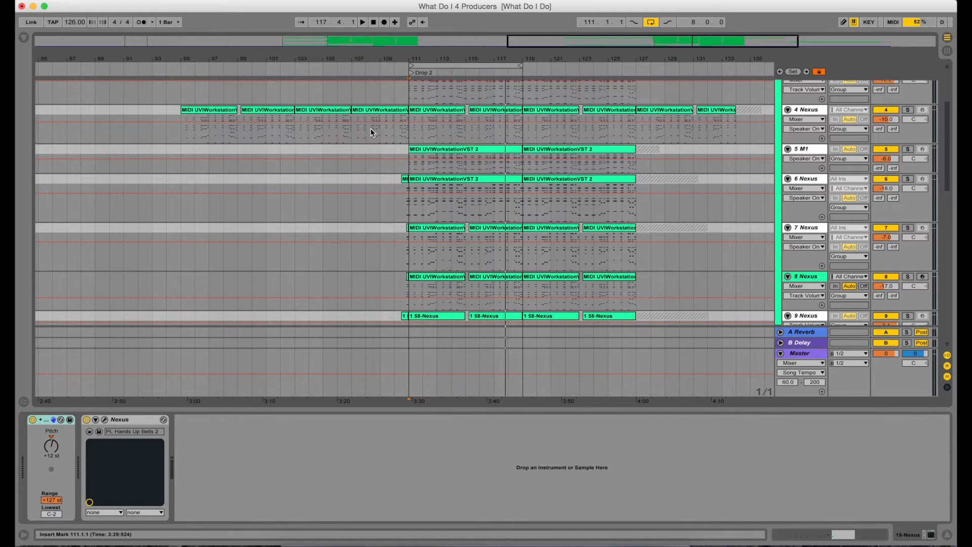
Solo the 4 Nexus track and listen to it playing from bar 103
{"action": "left_click", "coordinate": [295, 131]}
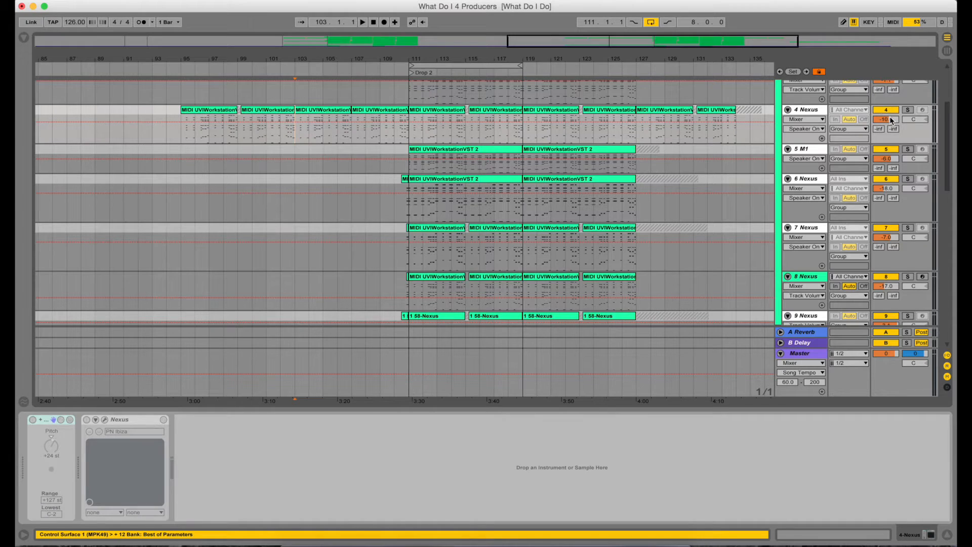
{"action": "left_click", "coordinate": [908, 110]}
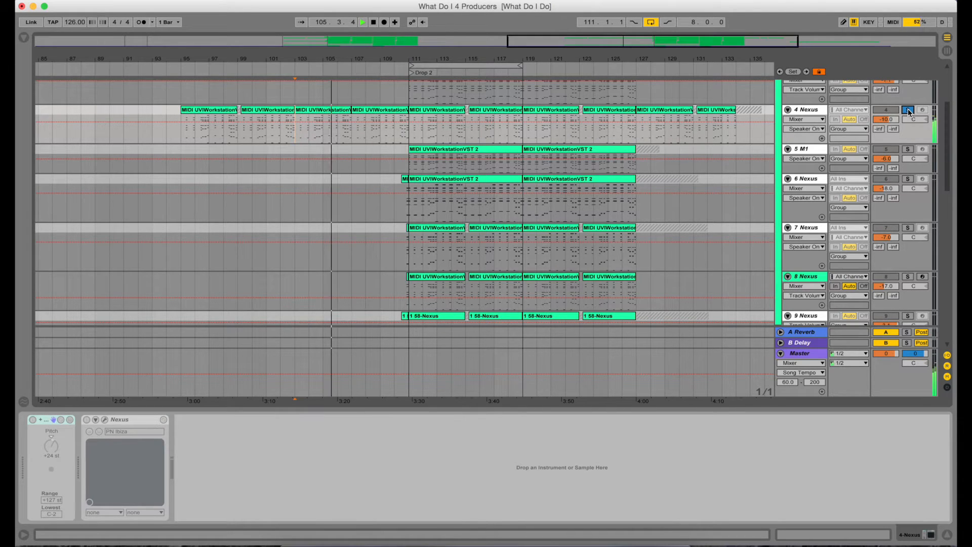
{"action": "key", "text": "XF86AudioRaiseVolume"}
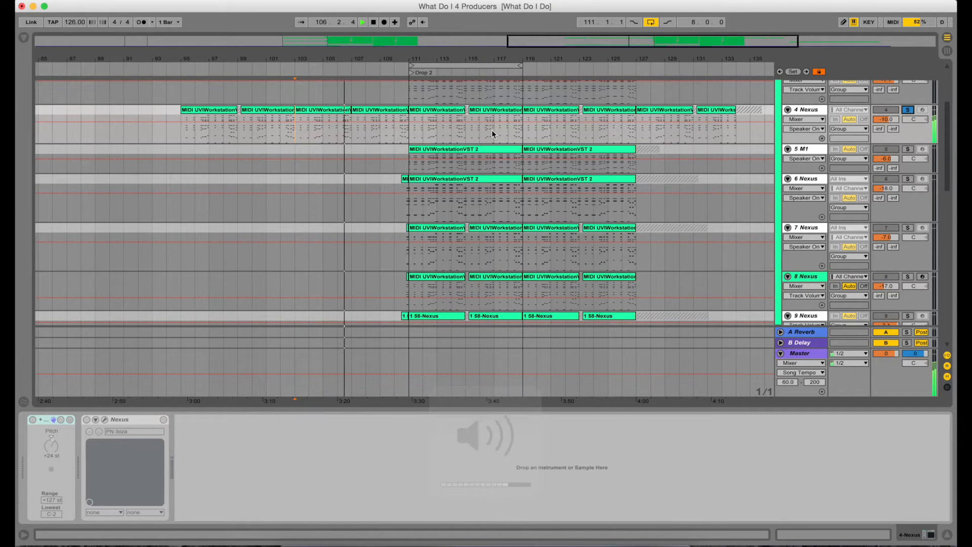
{"action": "key", "text": "space"}
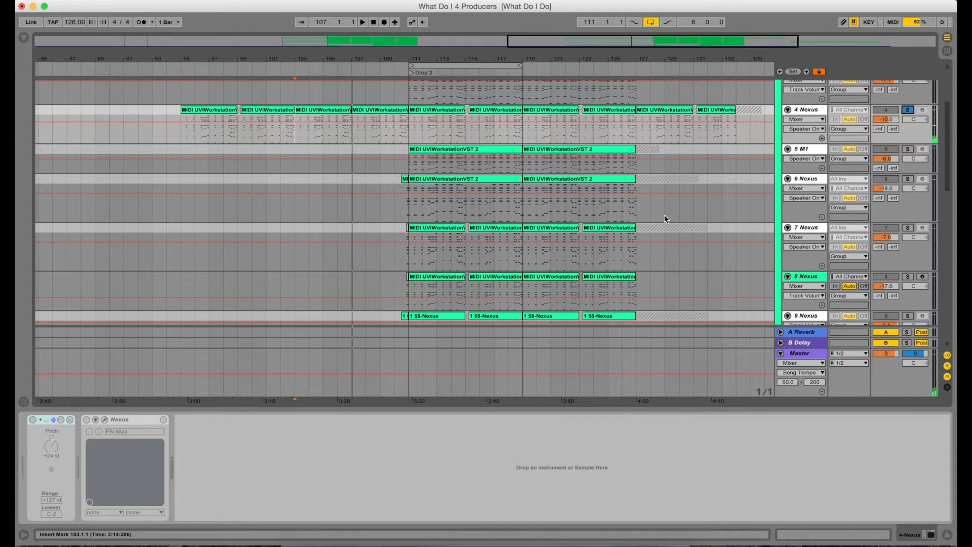
Set the playback start to bar 111 and unsolo the 4 Nexus track
{"action": "left_click_drag", "start_coordinate": [693, 410], "coordinate": [697, 536]}
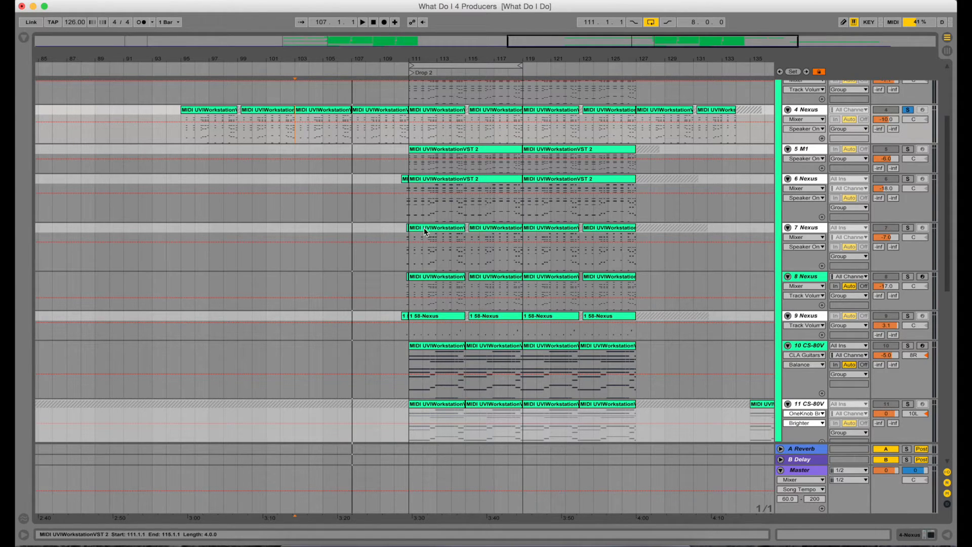
{"action": "left_click", "coordinate": [407, 138]}
{"action": "scroll", "coordinate": [579, 207], "scroll_direction": "up", "scroll_amount": 5}
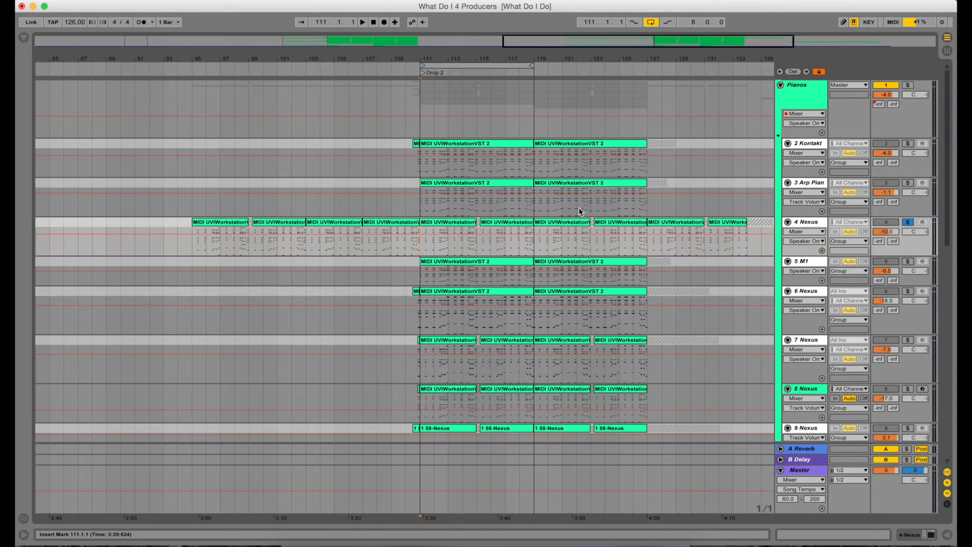
{"action": "left_click", "coordinate": [796, 94]}
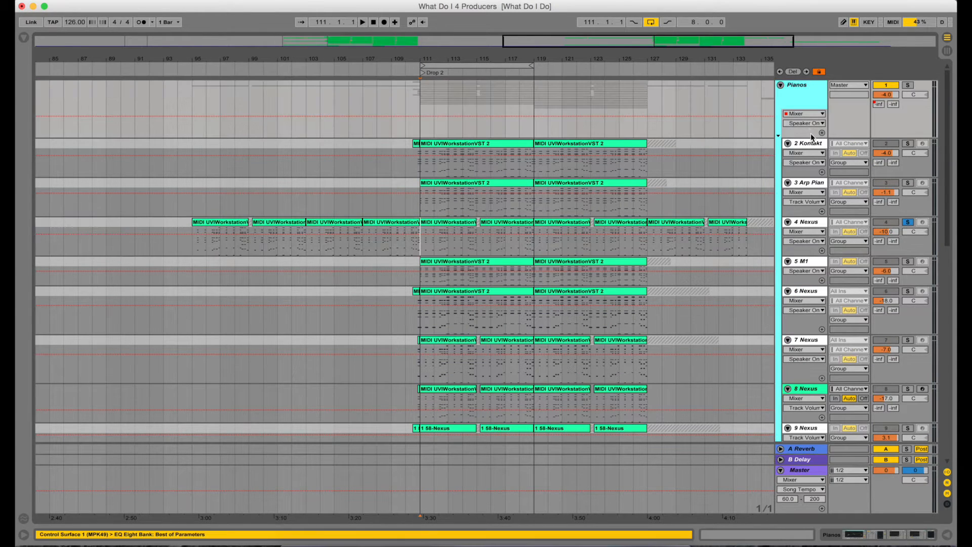
{"action": "left_click", "coordinate": [907, 222]}
{"action": "left_click", "coordinate": [907, 222]}
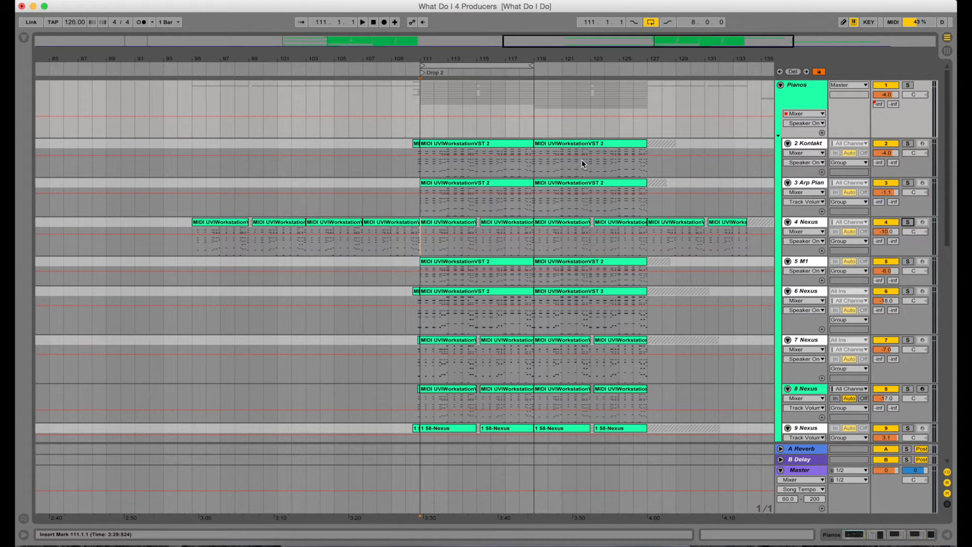
Solo the 2 Kontakt track and show its device chain
{"action": "scroll", "coordinate": [512, 174], "scroll_direction": "down", "scroll_amount": 5}
{"action": "scroll", "coordinate": [511, 177], "scroll_direction": "down", "scroll_amount": 1}
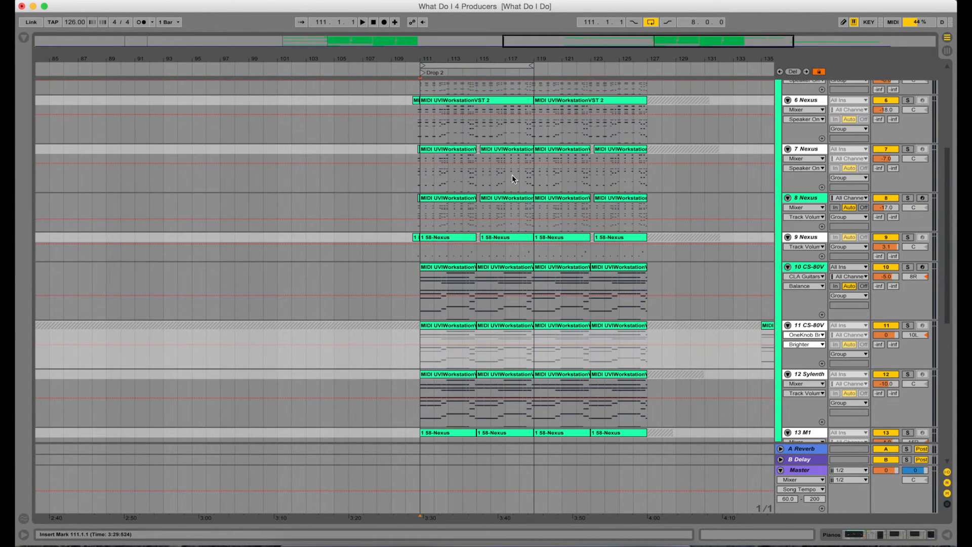
{"action": "scroll", "coordinate": [513, 178], "scroll_direction": "up", "scroll_amount": 6}
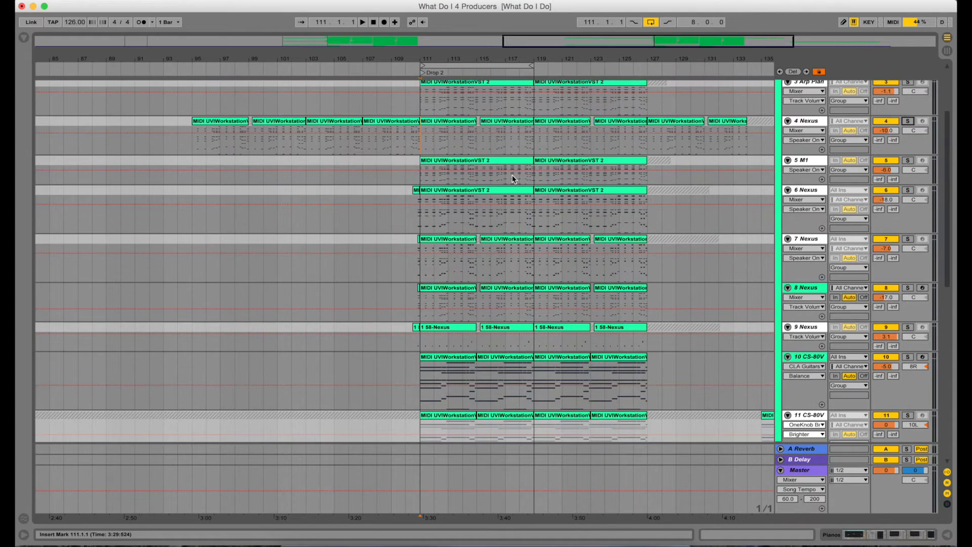
{"action": "scroll", "coordinate": [512, 178], "scroll_direction": "up", "scroll_amount": 1}
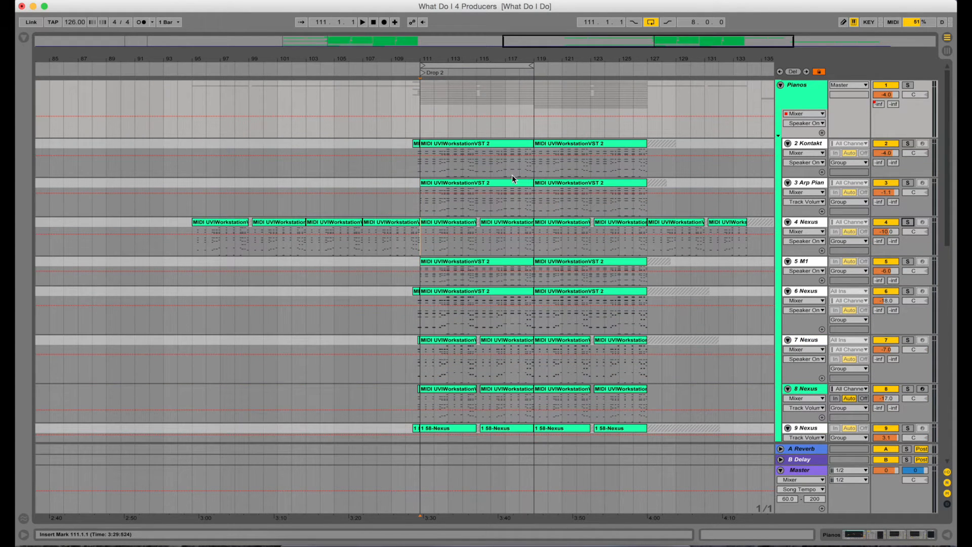
{"action": "left_click", "coordinate": [907, 143]}
{"action": "double_click", "coordinate": [817, 144]}
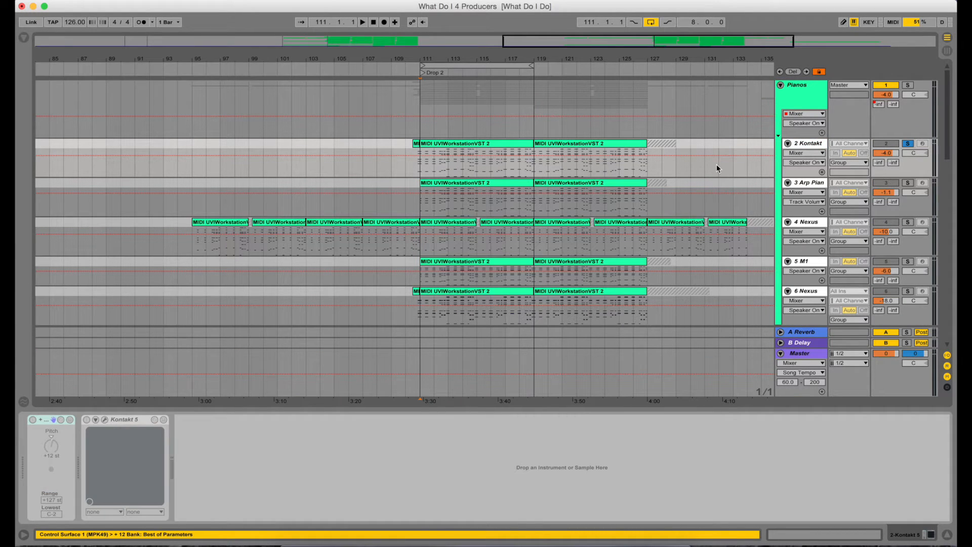
Open the Pianos group's device chain and browse through its effects
{"action": "left_click", "coordinate": [799, 93]}
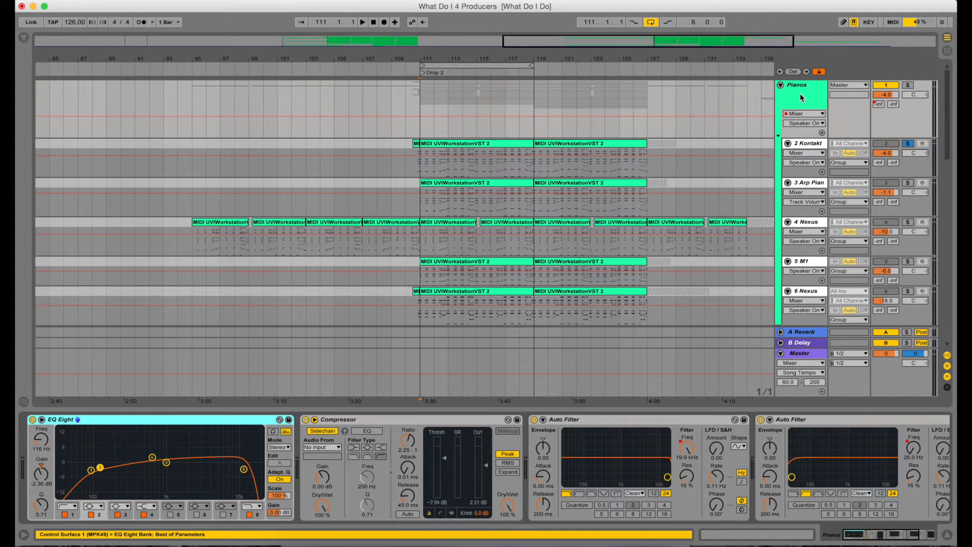
{"action": "scroll", "coordinate": [390, 445], "scroll_direction": "right", "scroll_amount": 3}
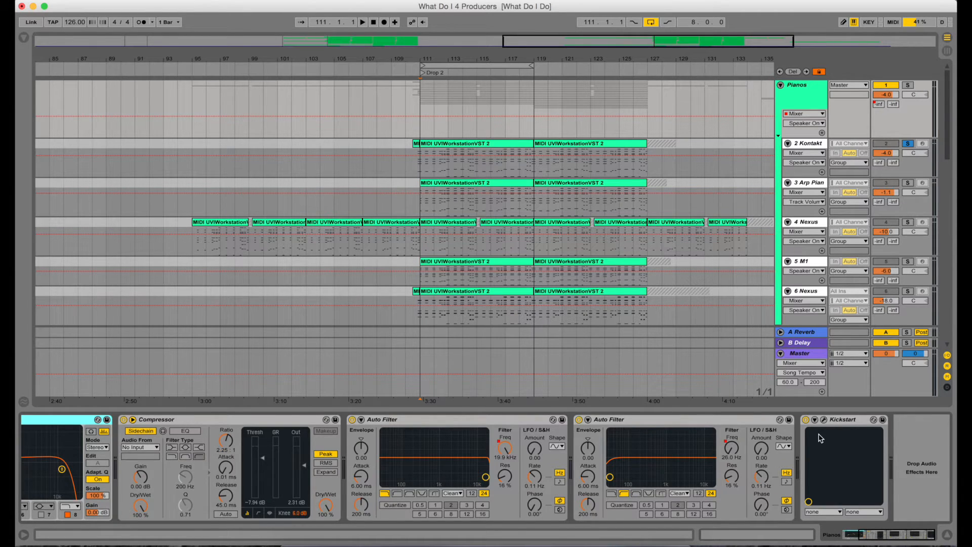
{"action": "scroll", "coordinate": [819, 438], "scroll_direction": "left", "scroll_amount": 3}
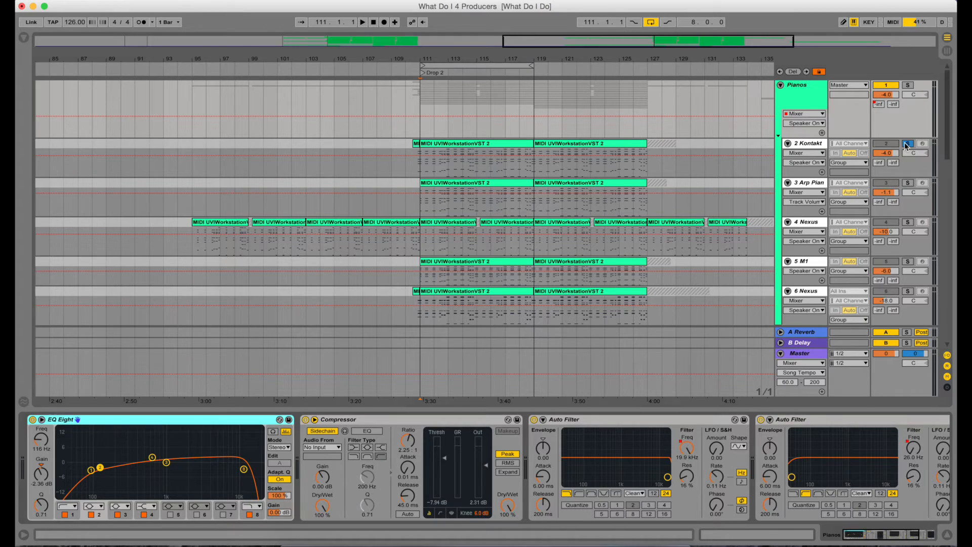
Play the soloed 2 Kontakt track from bar 111 and listen
{"action": "left_click", "coordinate": [906, 145]}
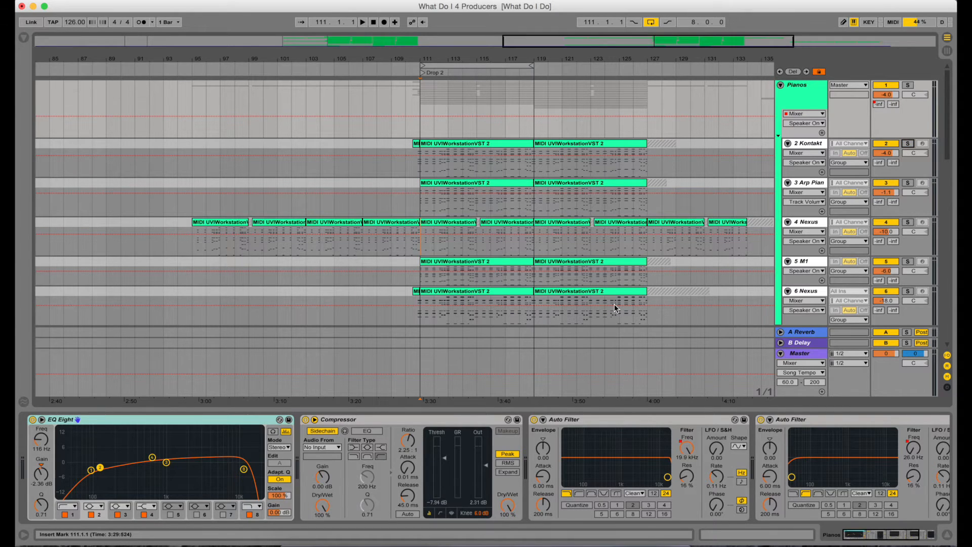
{"action": "left_click", "coordinate": [811, 144]}
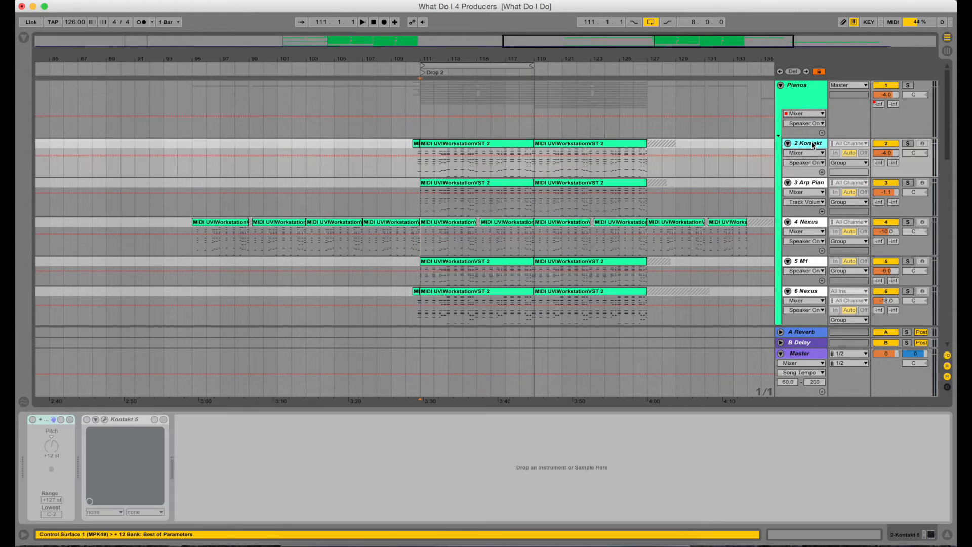
{"action": "left_click", "coordinate": [420, 167]}
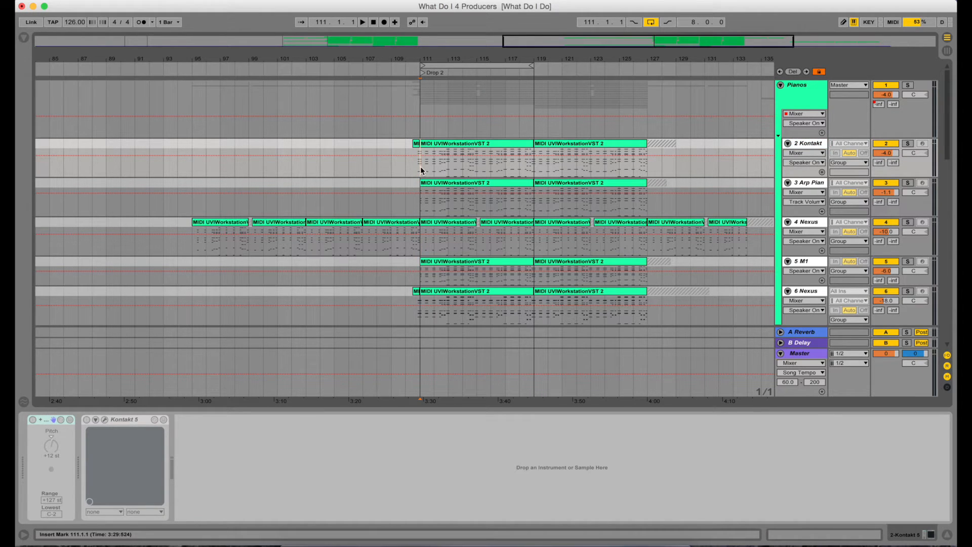
{"action": "left_click", "coordinate": [908, 143]}
{"action": "key", "text": "space"}
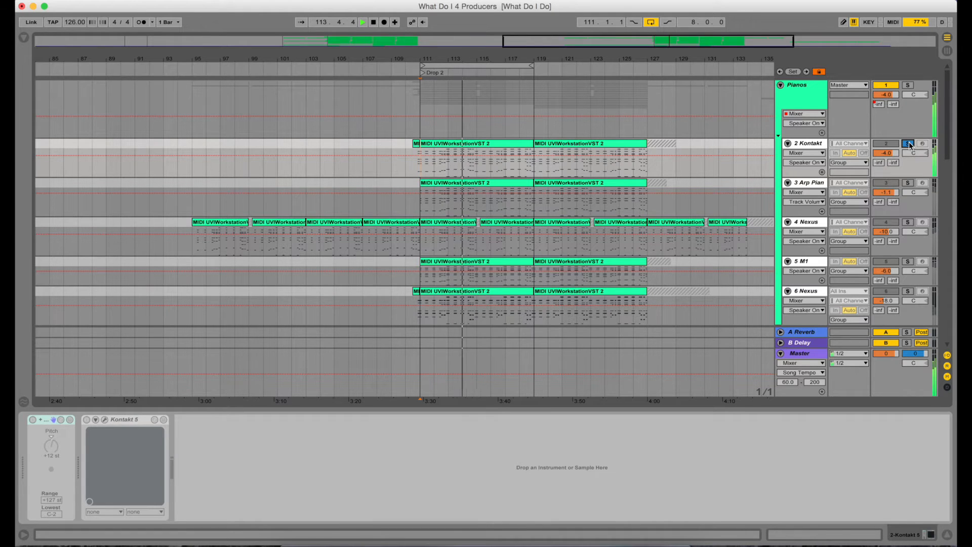
{"action": "key", "text": "XF86AudioRaiseVolume"}
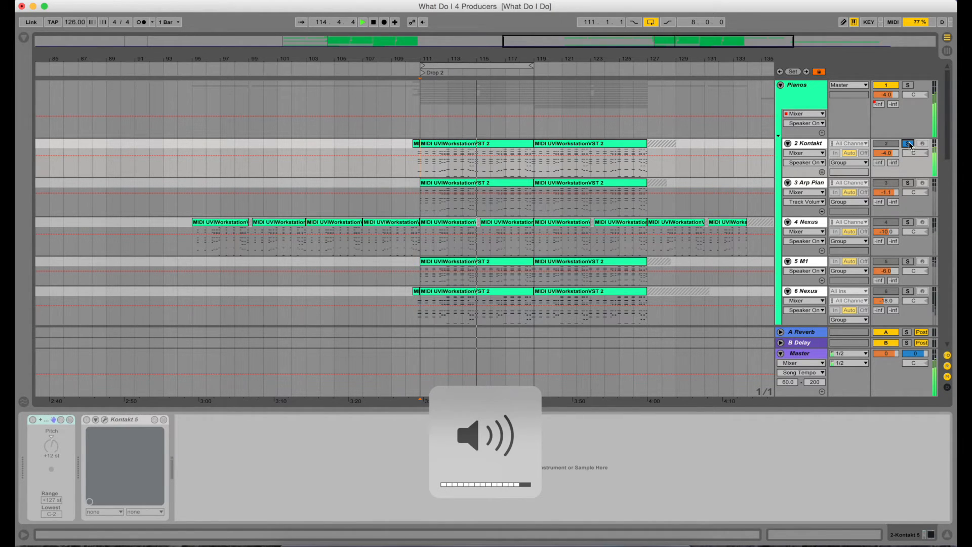
{"action": "left_click", "coordinate": [808, 144]}
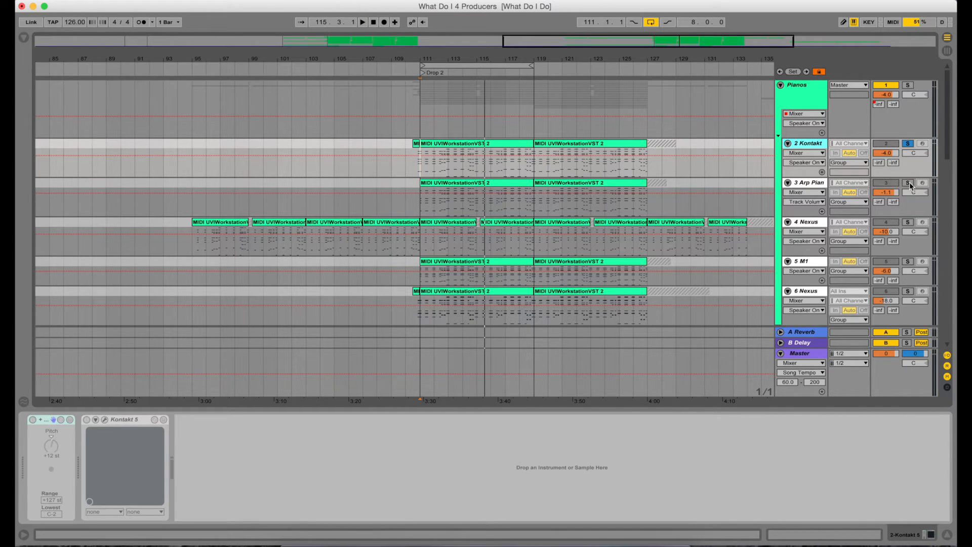
Move the solo to the 3 Arp Plan track and show its device chain
{"action": "left_click", "coordinate": [908, 183]}
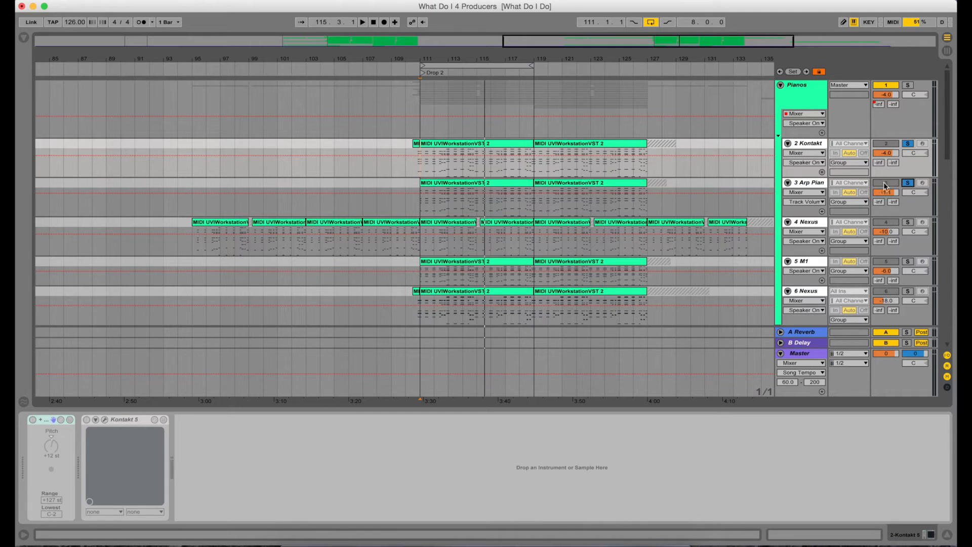
{"action": "left_click", "coordinate": [814, 183]}
{"action": "left_click", "coordinate": [908, 143]}
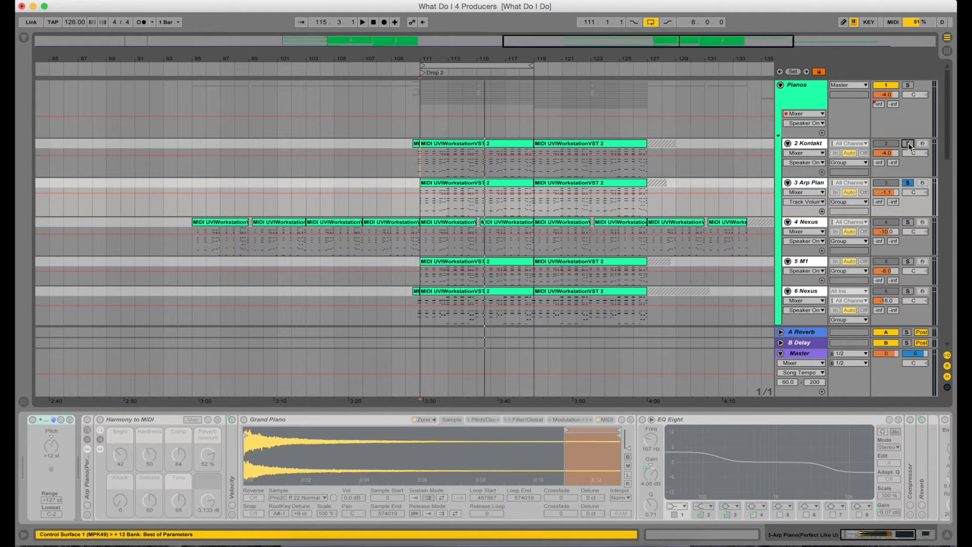
Play the soloed 3 Arp Plan track from bar 111 and listen
{"action": "left_click", "coordinate": [423, 208]}
{"action": "key", "text": "space"}
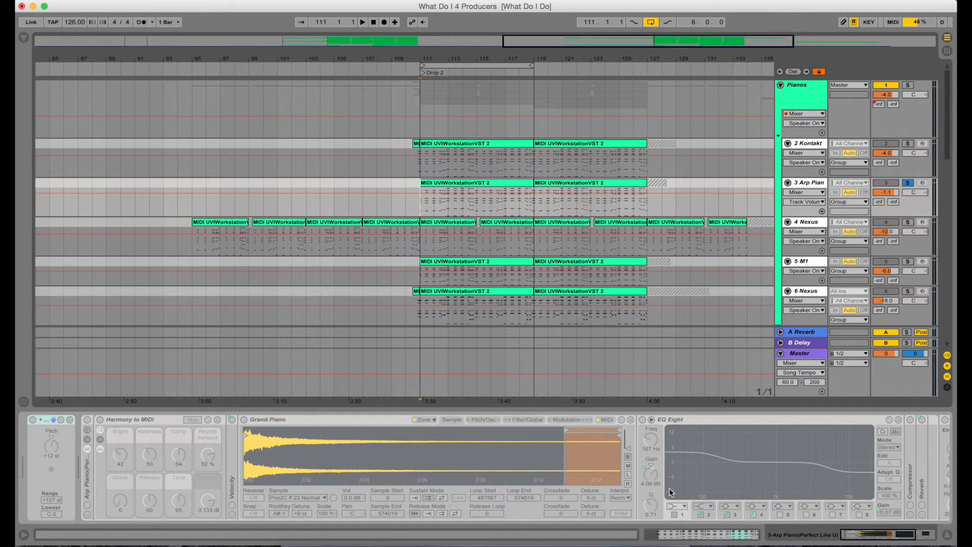
{"action": "key", "text": "space"}
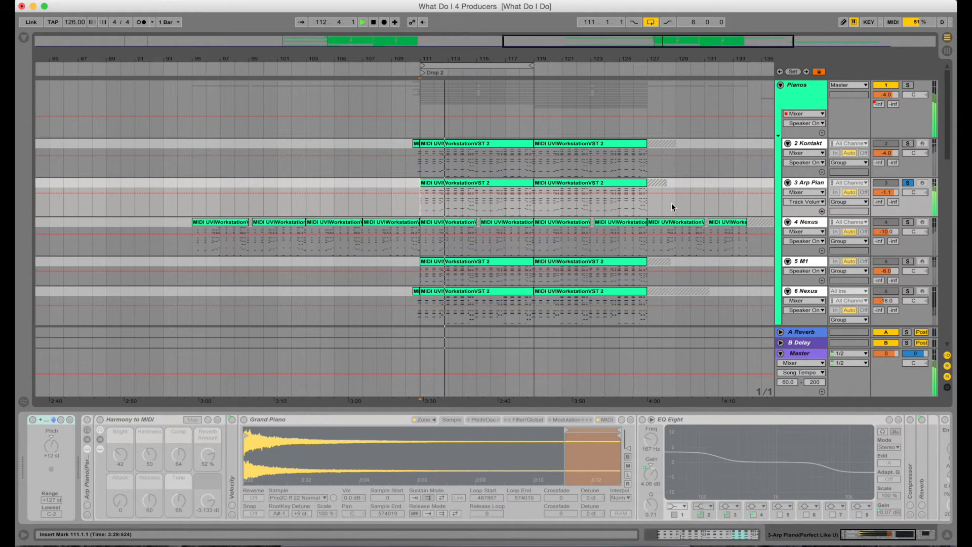
{"action": "key", "text": "space"}
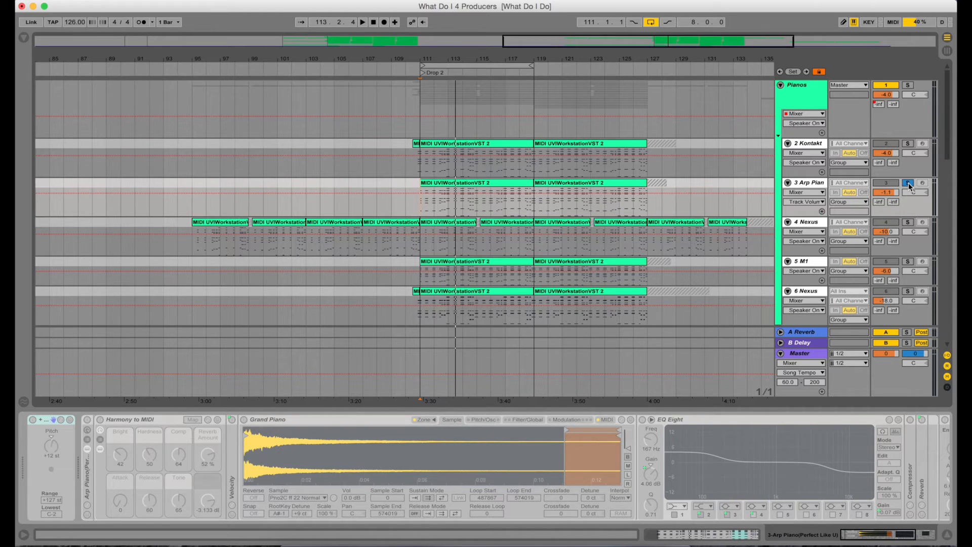
Solo the 4 Nexus track to show its device chain, then clear its solo
{"action": "left_click", "coordinate": [907, 183]}
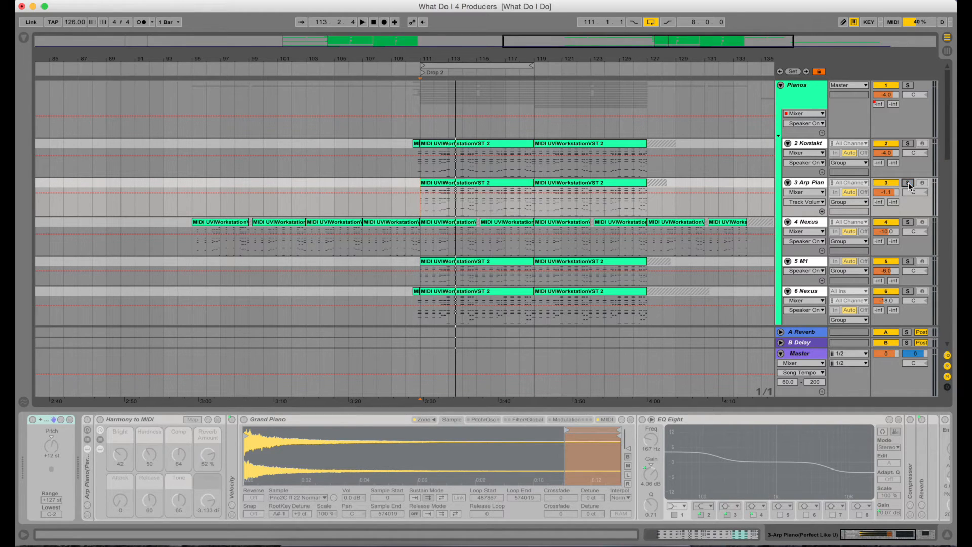
{"action": "left_click", "coordinate": [811, 223]}
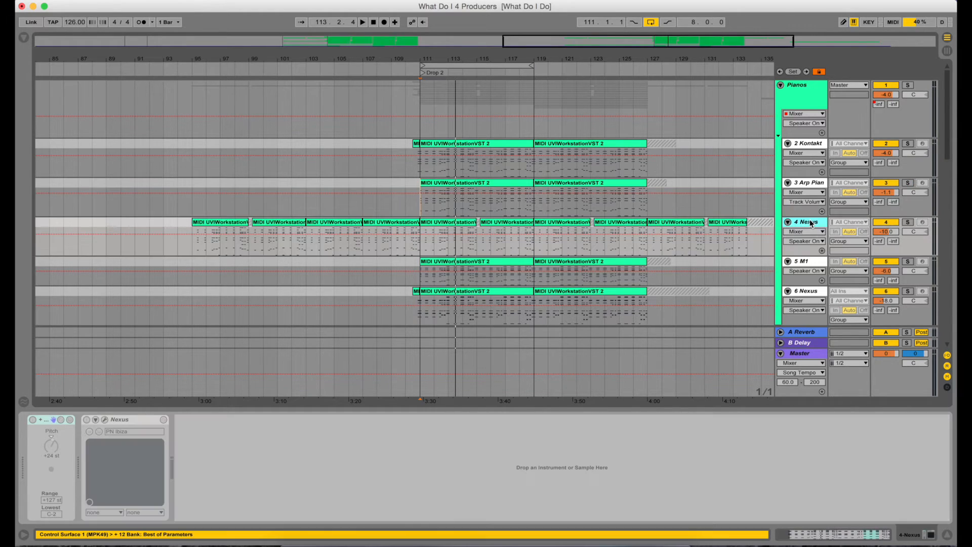
{"action": "left_click", "coordinate": [907, 222]}
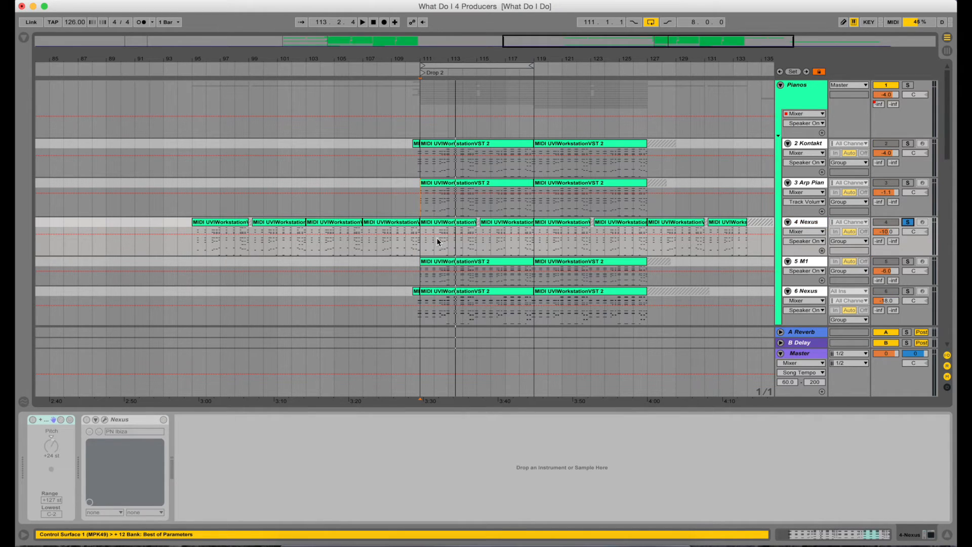
{"action": "key", "text": "Right"}
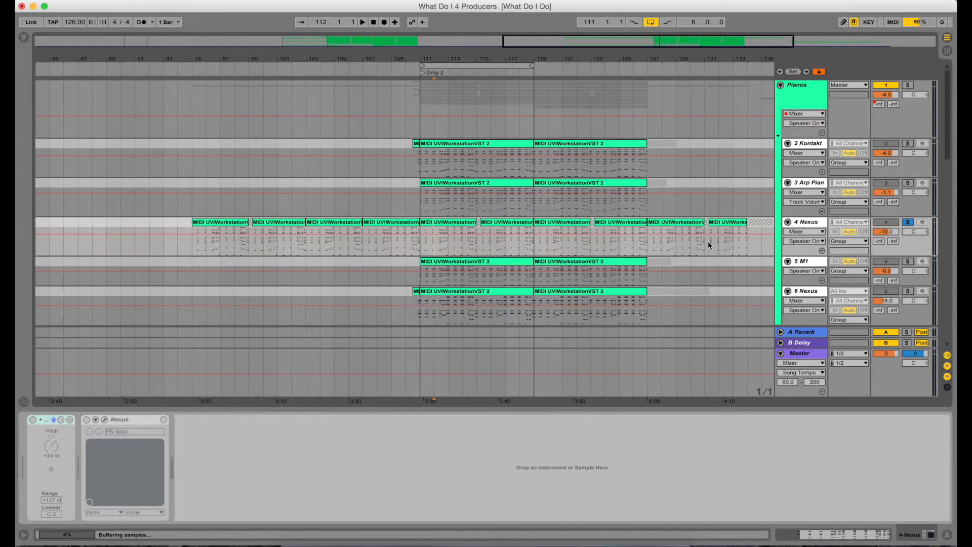
{"action": "left_click", "coordinate": [908, 222]}
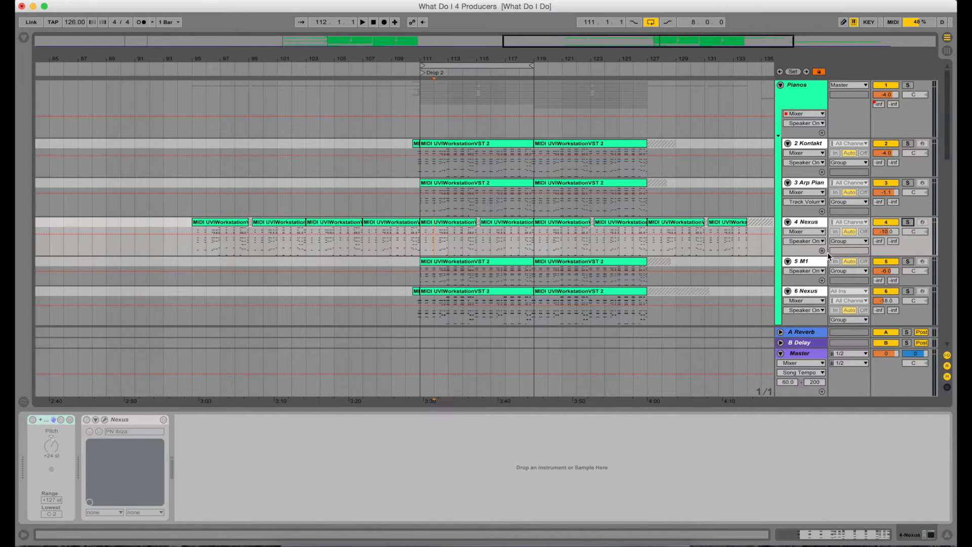
Move the solo to the 5 M1 track and show its device chain
{"action": "left_click", "coordinate": [809, 261]}
{"action": "scroll", "coordinate": [690, 195], "scroll_direction": "down", "scroll_amount": 5}
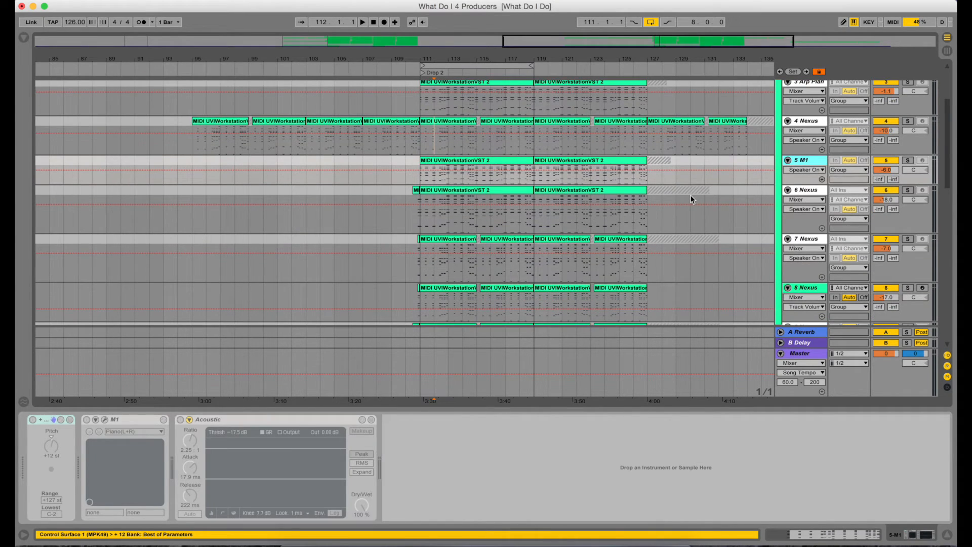
{"action": "left_click", "coordinate": [907, 160]}
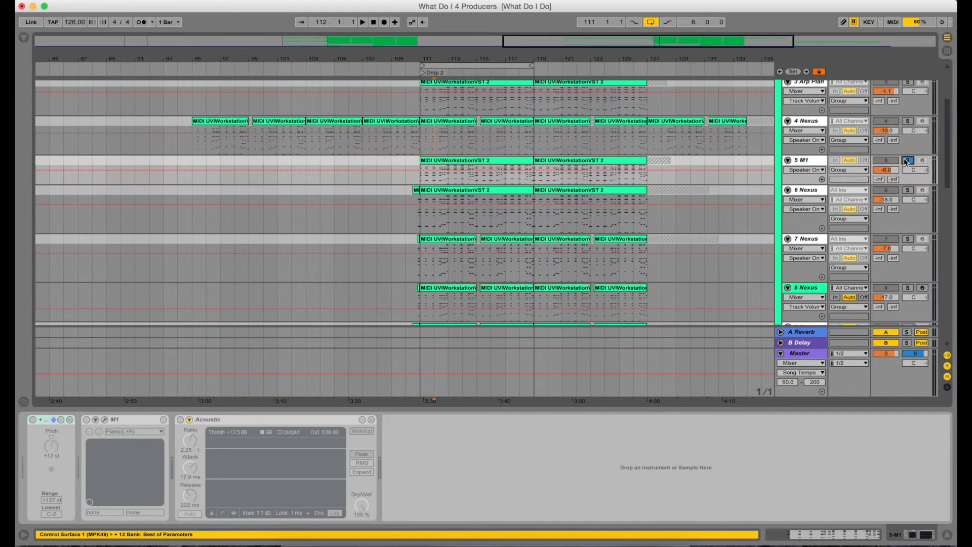
Play the soloed 5 M1 track from bar 111 and listen
{"action": "left_click", "coordinate": [422, 175]}
{"action": "key", "text": "space"}
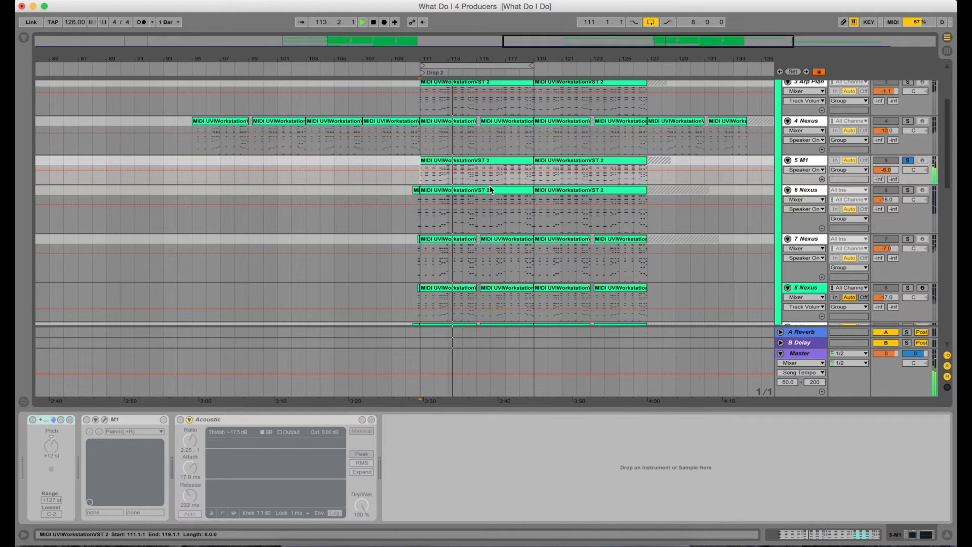
Move the solo to the 6 Nexus track and show its device chain
{"action": "left_click", "coordinate": [906, 161]}
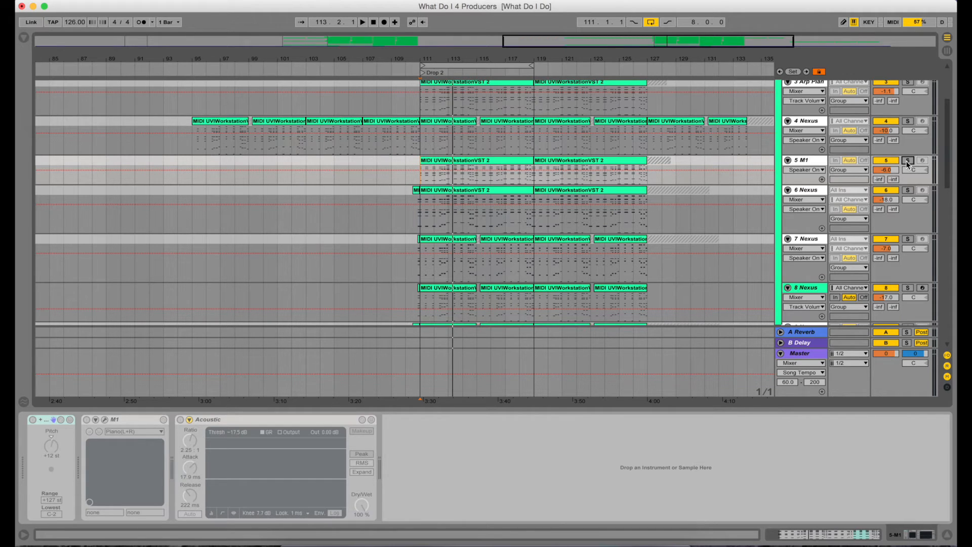
{"action": "left_click", "coordinate": [908, 162]}
{"action": "left_click", "coordinate": [907, 191]}
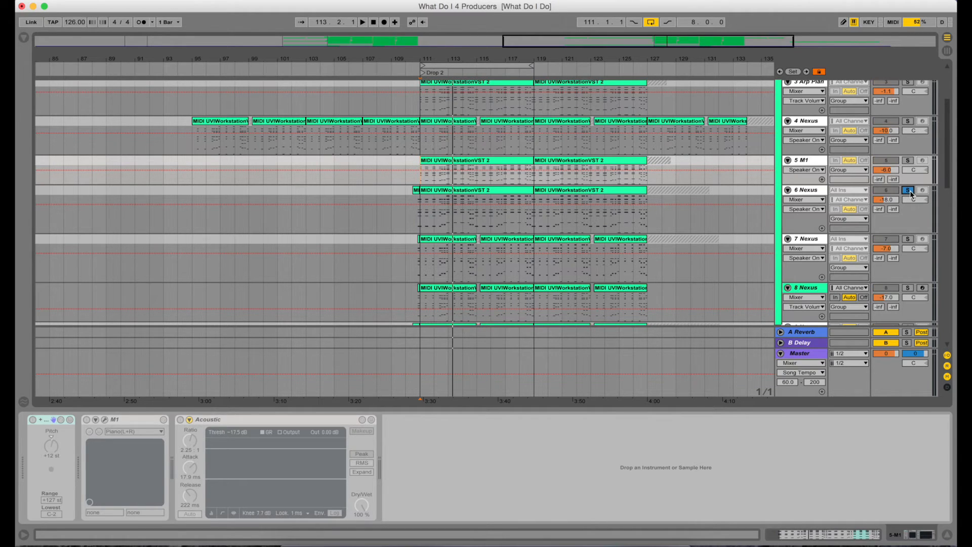
{"action": "left_click", "coordinate": [814, 192]}
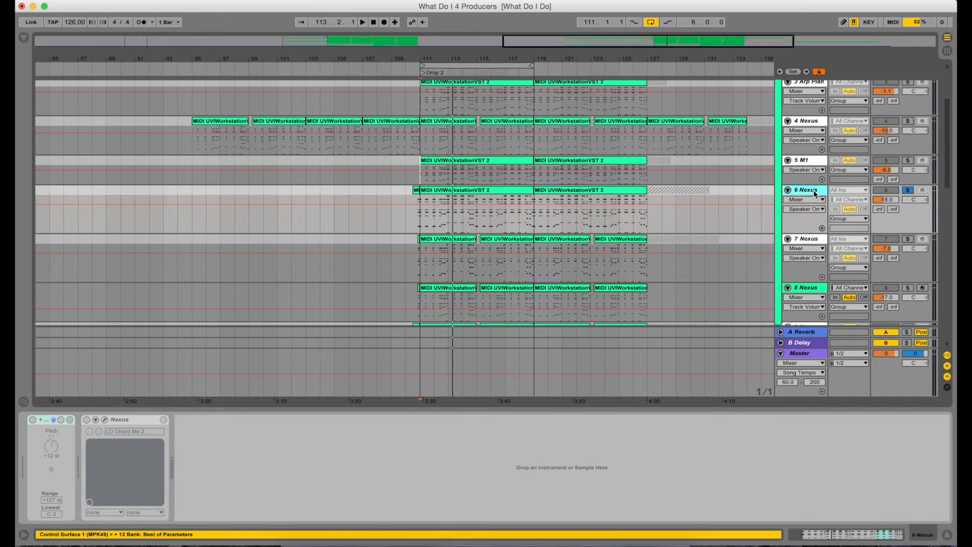
Play the soloed 6 Nexus track from bar 111 and listen
{"action": "left_click", "coordinate": [419, 215]}
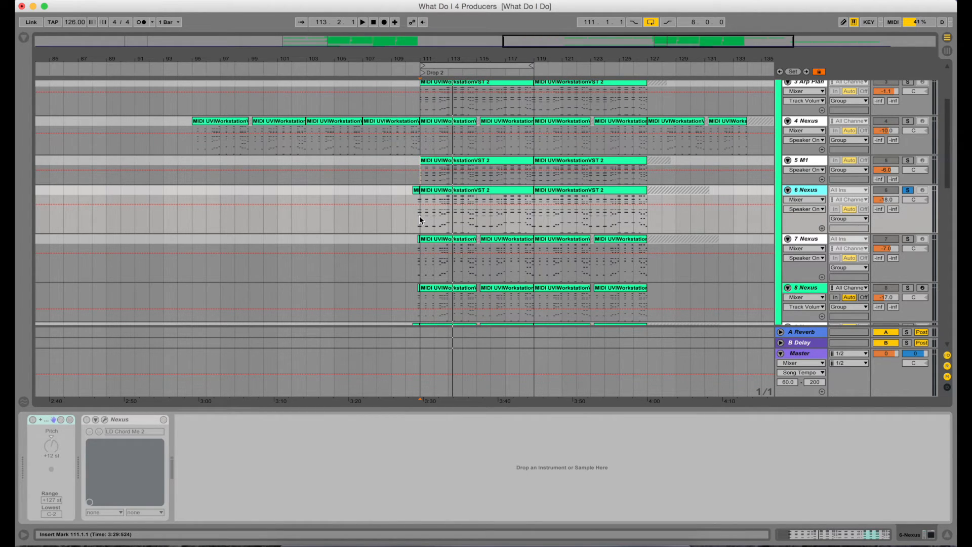
{"action": "key", "text": "space"}
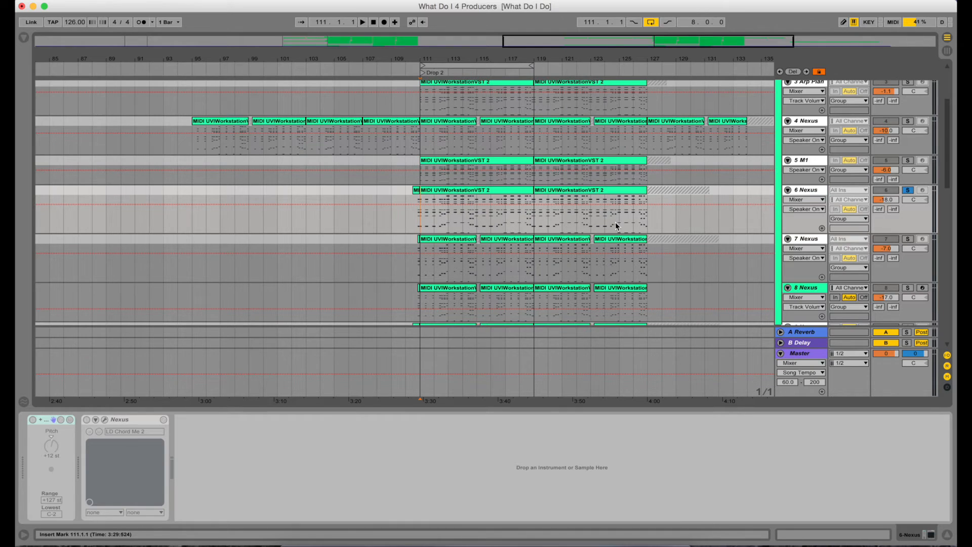
{"action": "key", "text": "space"}
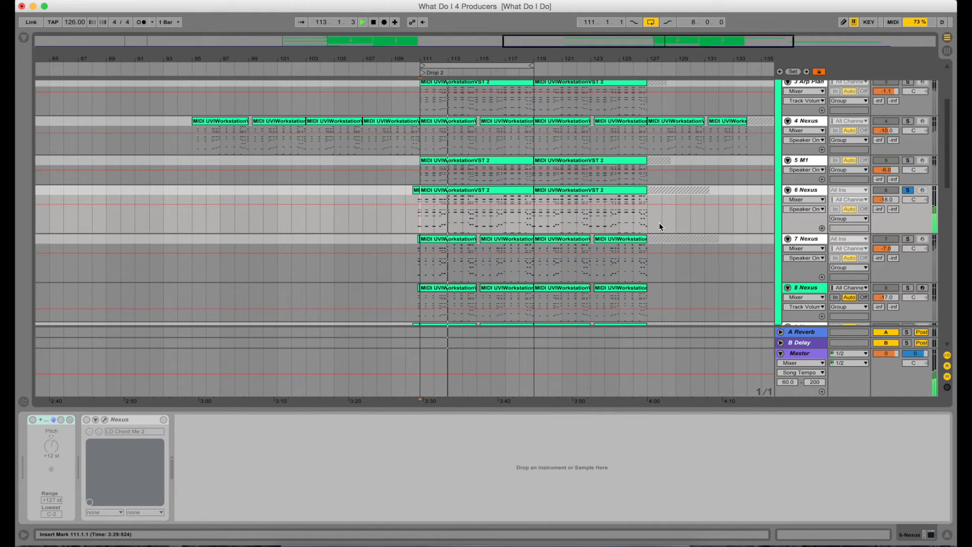
{"action": "key", "text": "space"}
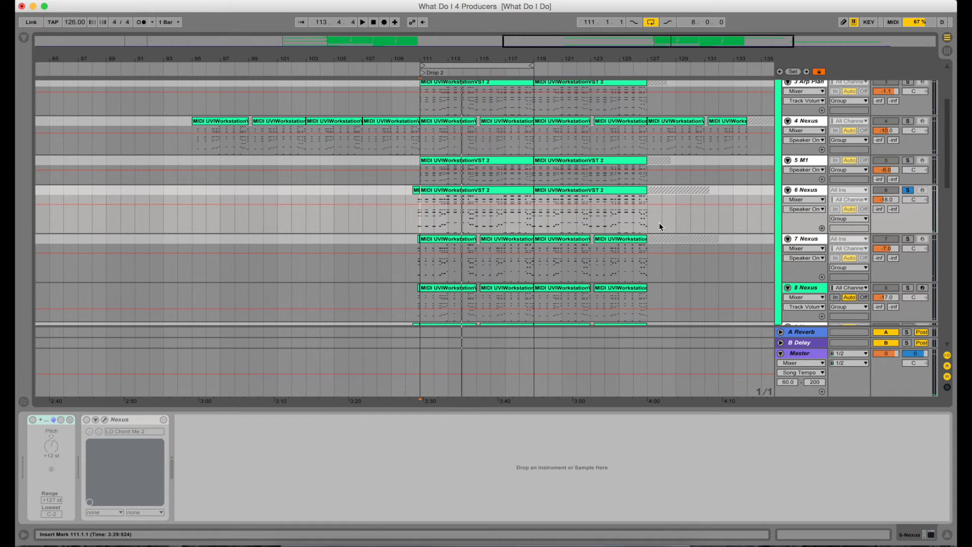
Move the solo to the 7 Nexus track and show its device chain
{"action": "key", "text": "XF86AudioRaiseVolume"}
{"action": "key", "text": "XF86AudioRaiseVolume"}
{"action": "left_click", "coordinate": [802, 192]}
{"action": "left_click", "coordinate": [908, 240]}
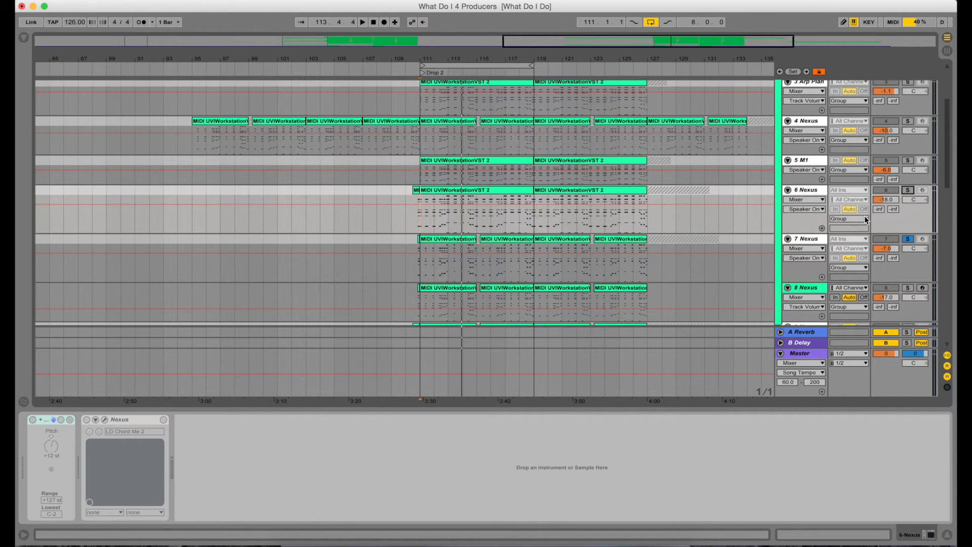
{"action": "left_click", "coordinate": [805, 240]}
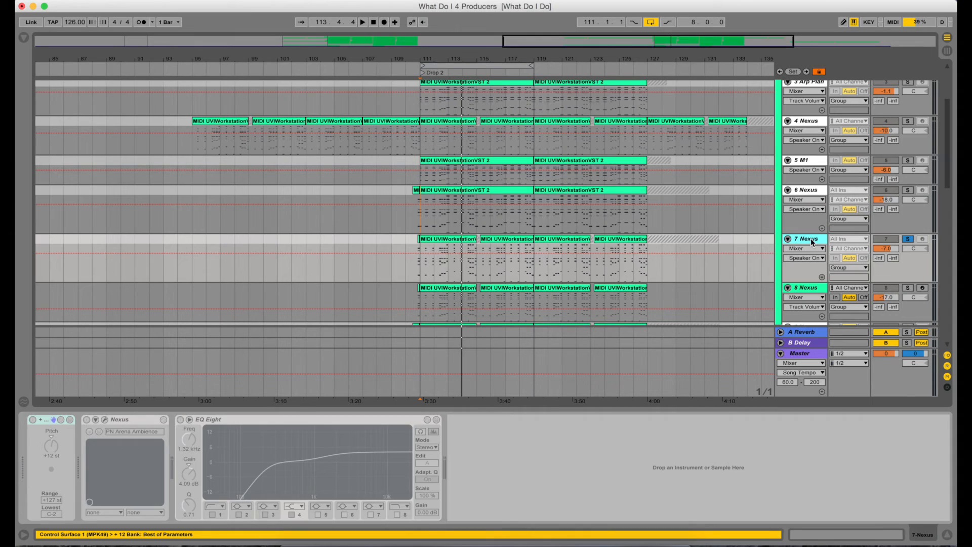
Play the soloed 7 Nexus track and listen, then clear its solo
{"action": "key", "text": "space"}
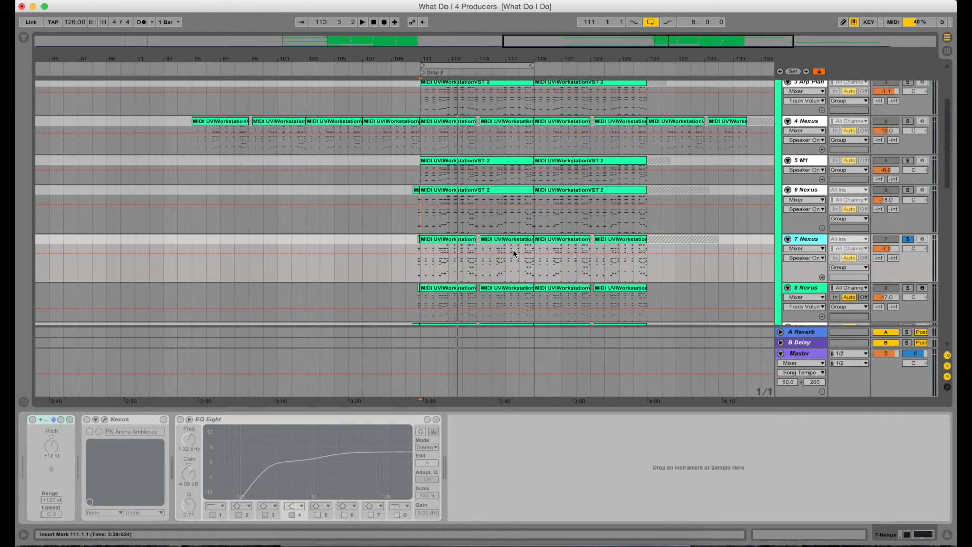
{"action": "left_click", "coordinate": [907, 240]}
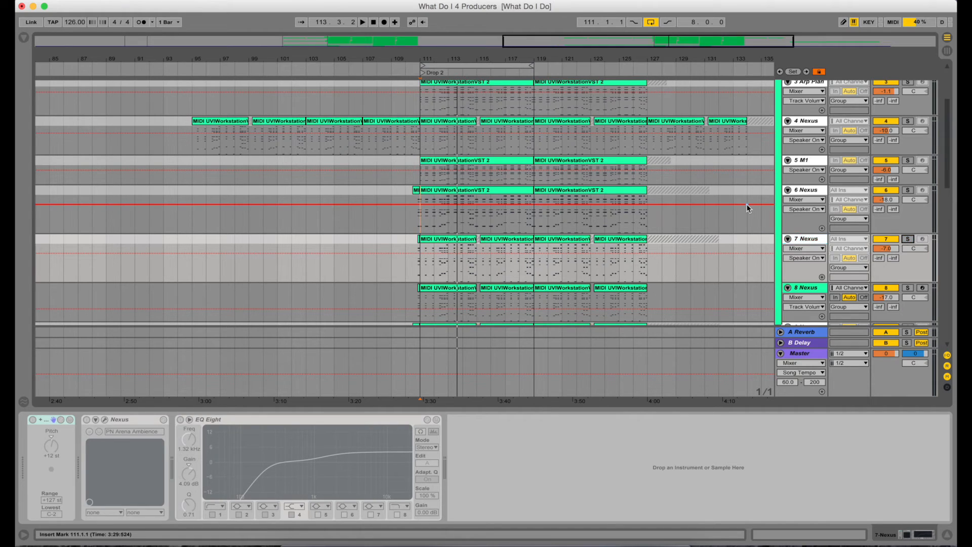
Solo the 8 Nexus track, show its device chain, and set playback to start at bar 111
{"action": "scroll", "coordinate": [748, 208], "scroll_direction": "down", "scroll_amount": 3}
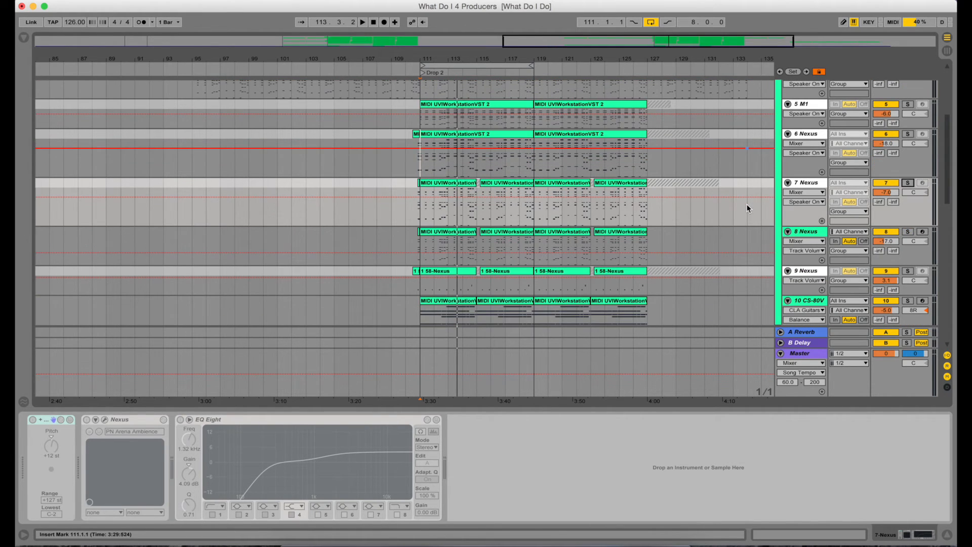
{"action": "left_click", "coordinate": [806, 232]}
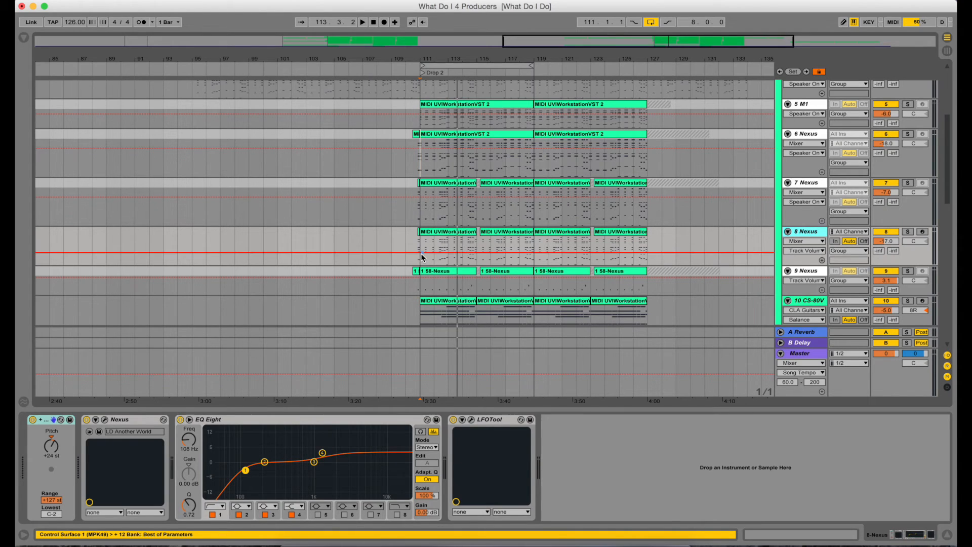
{"action": "left_click", "coordinate": [452, 244]}
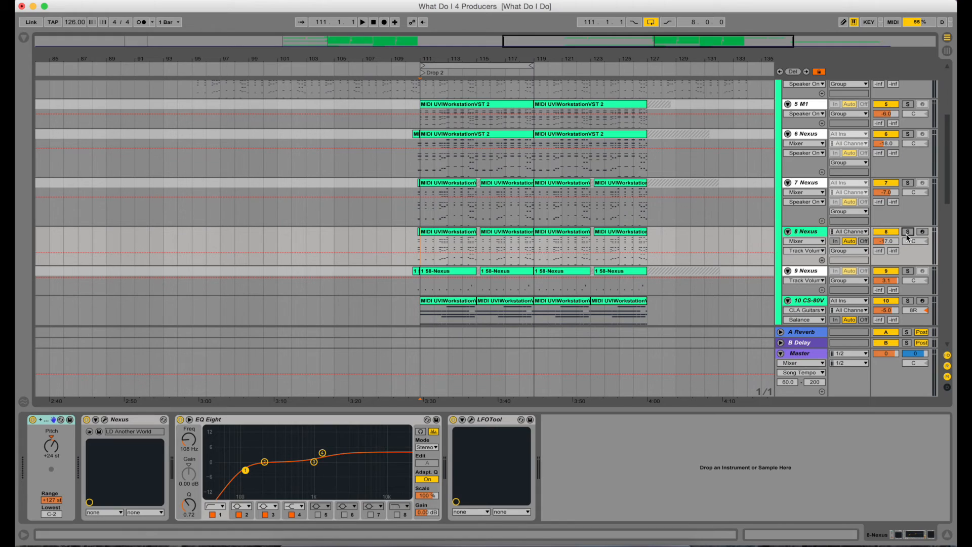
{"action": "left_click", "coordinate": [908, 232]}
{"action": "left_click", "coordinate": [812, 233]}
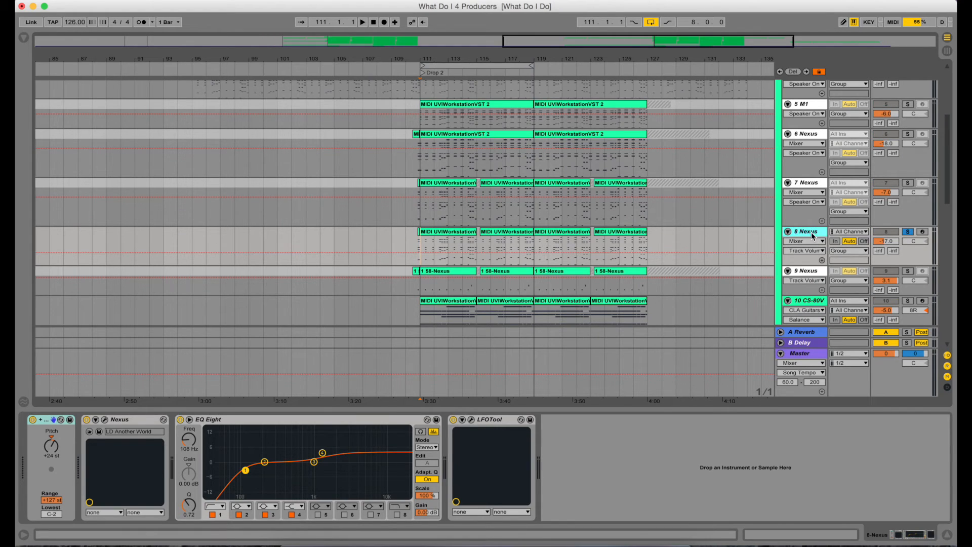
Play the soloed 8 Nexus track from bar 111 and listen
{"action": "key", "text": "space"}
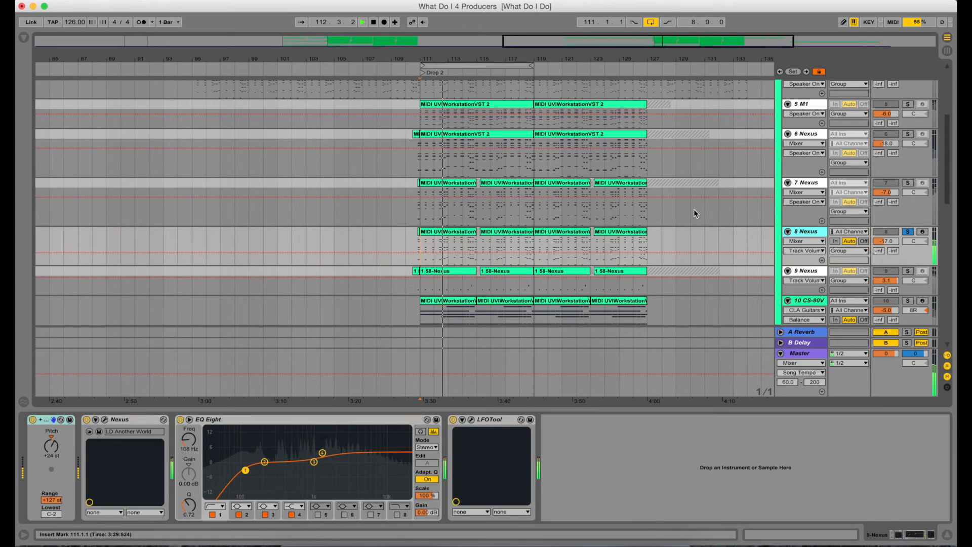
{"action": "key", "text": "space"}
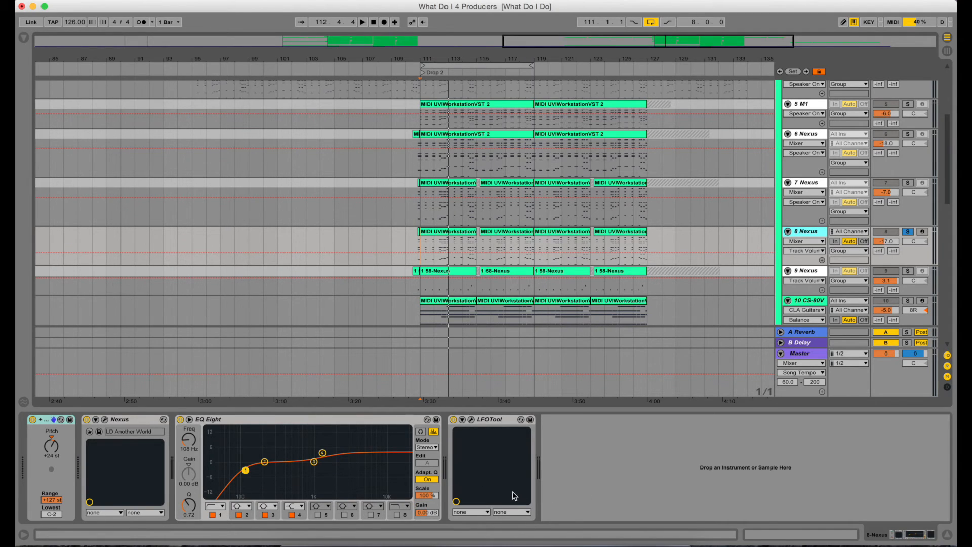
Move the solo to the 9 Nexus track and show its device chain
{"action": "scroll", "coordinate": [733, 123], "scroll_direction": "down", "scroll_amount": 1}
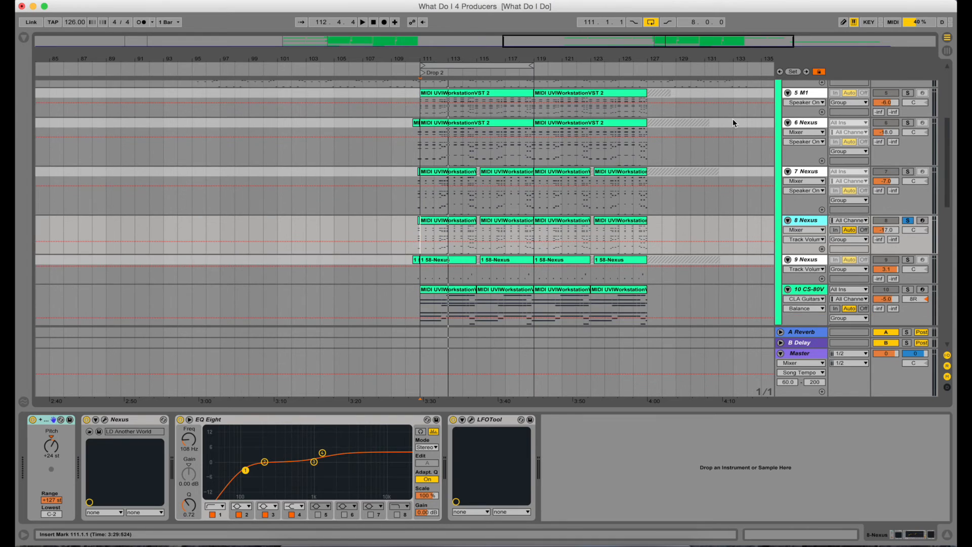
{"action": "scroll", "coordinate": [733, 122], "scroll_direction": "down", "scroll_amount": 2}
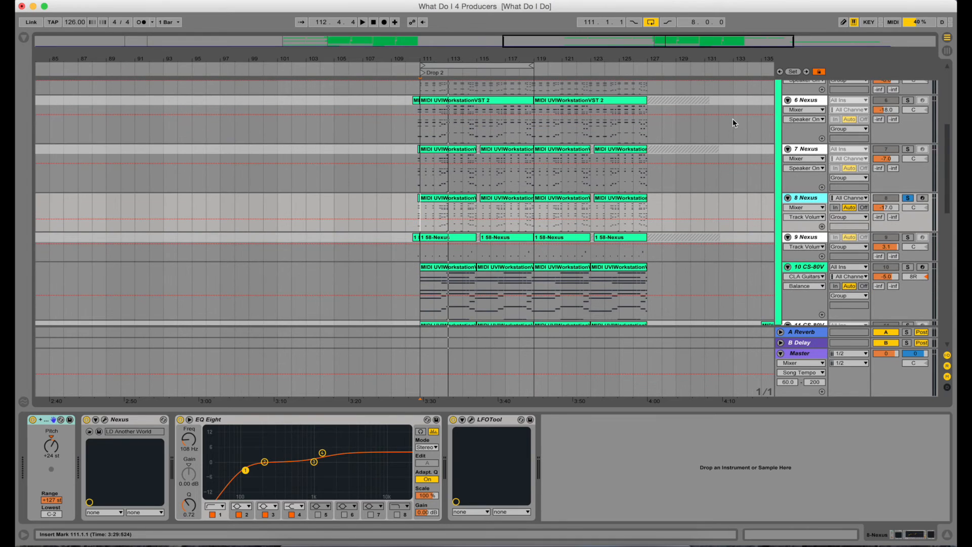
{"action": "left_click", "coordinate": [907, 198]}
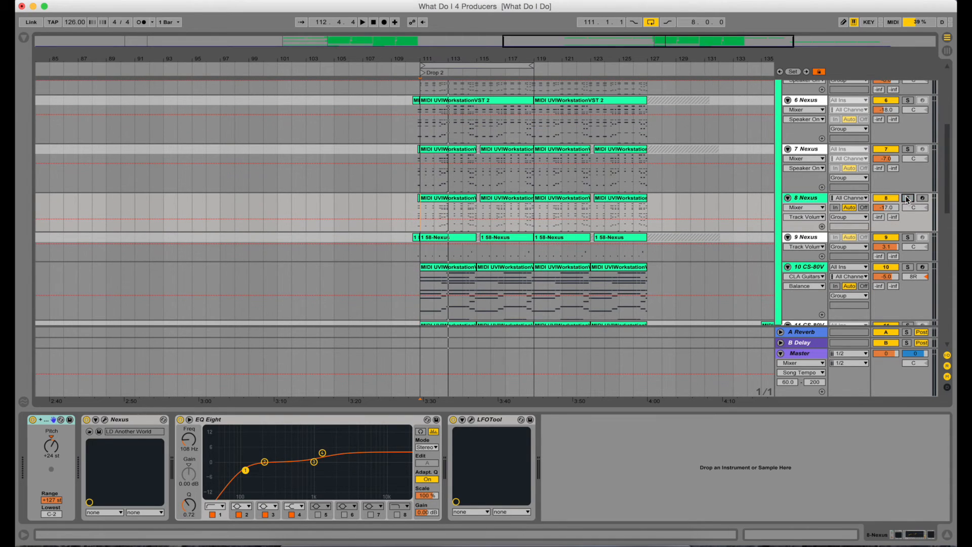
{"action": "left_click", "coordinate": [807, 242]}
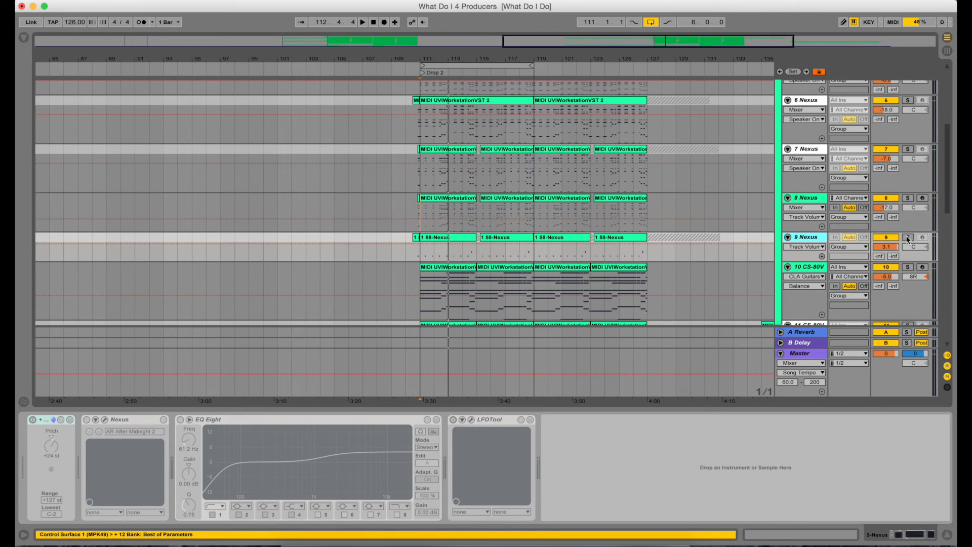
{"action": "left_click", "coordinate": [906, 237]}
Play the soloed 9 Nexus track and listen
{"action": "scroll", "coordinate": [722, 182], "scroll_direction": "down", "scroll_amount": 2}
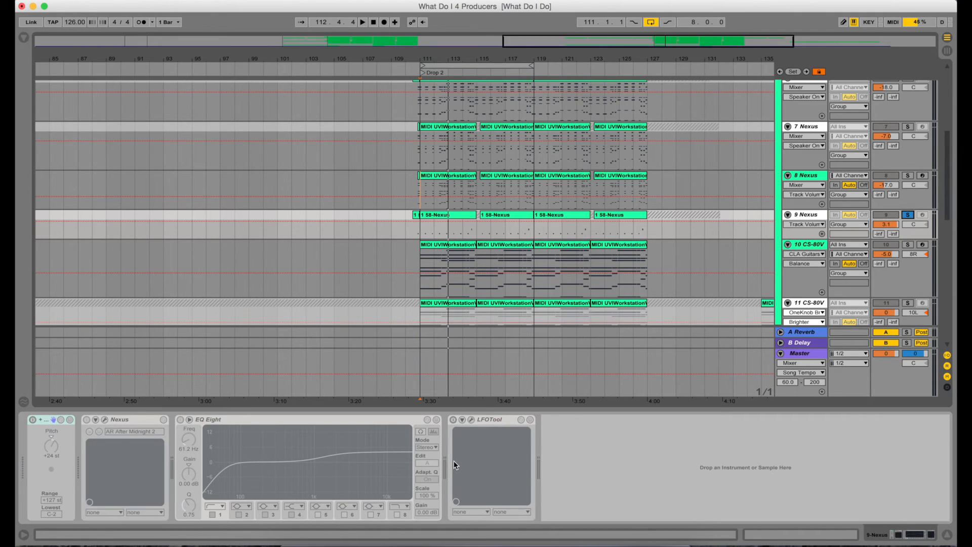
{"action": "key", "text": "space"}
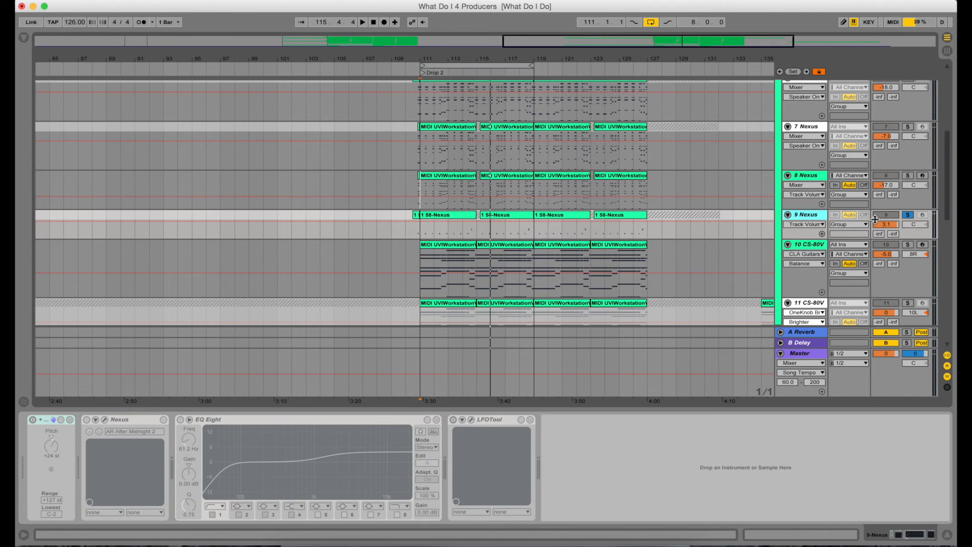
Clear the 9 Nexus solo and open the 10 CS-80V track's device chain at bar 111
{"action": "left_click", "coordinate": [907, 214]}
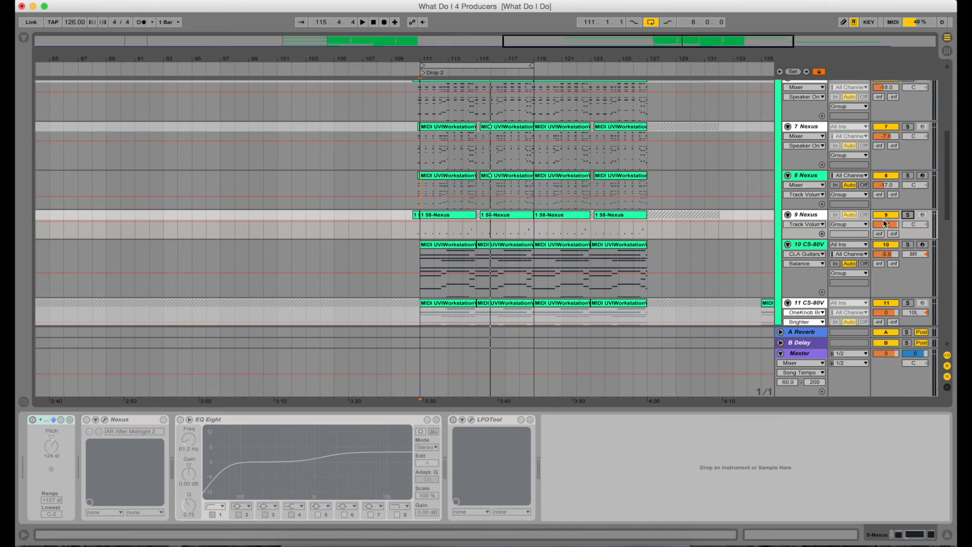
{"action": "left_click", "coordinate": [423, 291]}
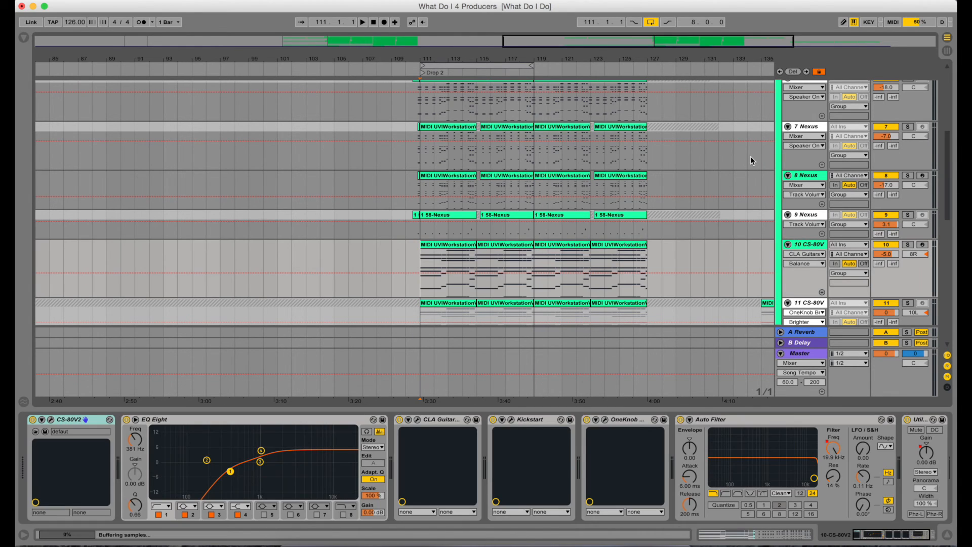
{"action": "scroll", "coordinate": [750, 156], "scroll_direction": "down", "scroll_amount": 5}
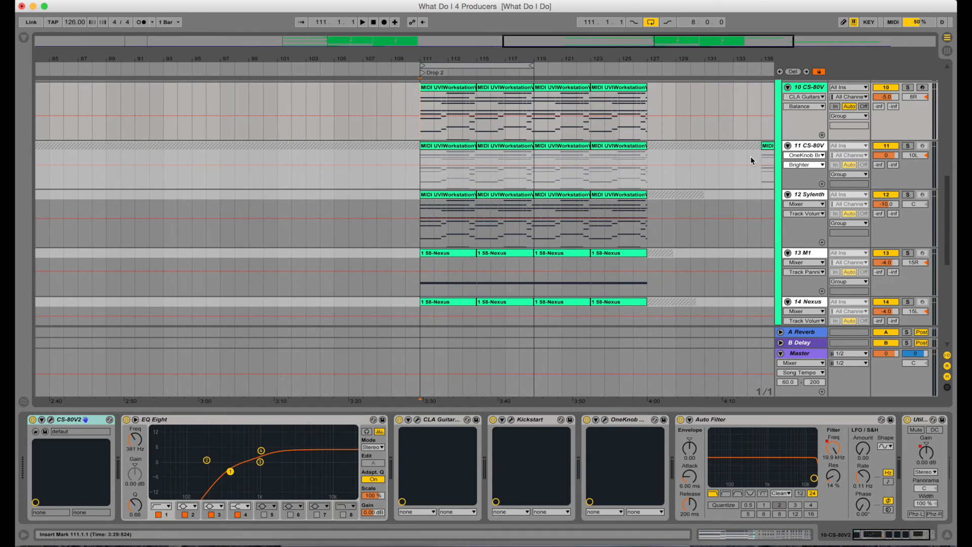
{"action": "scroll", "coordinate": [750, 156], "scroll_direction": "down", "scroll_amount": 3}
{"action": "scroll", "coordinate": [750, 156], "scroll_direction": "up", "scroll_amount": 8}
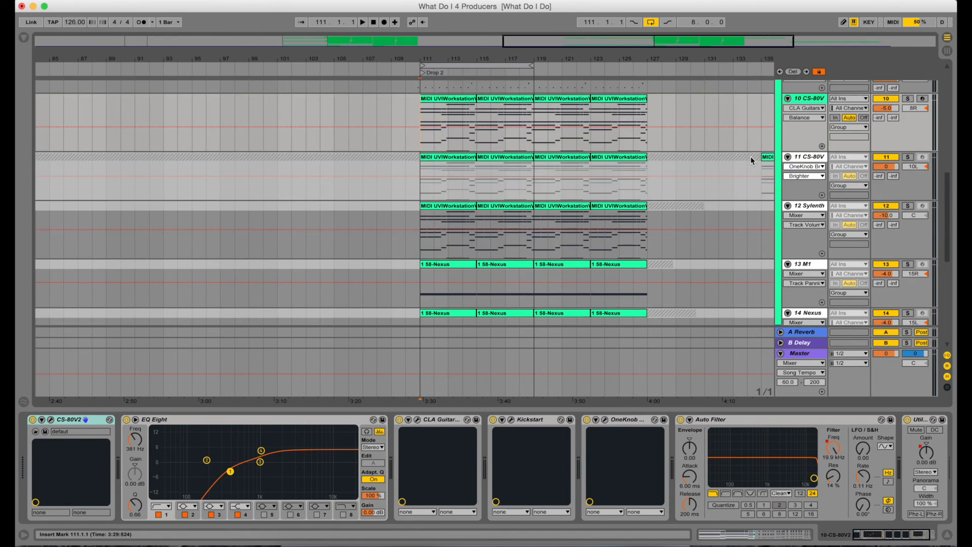
Solo the 10 CS-80V track and keep it selected
{"action": "scroll", "coordinate": [750, 160], "scroll_direction": "down", "scroll_amount": 1}
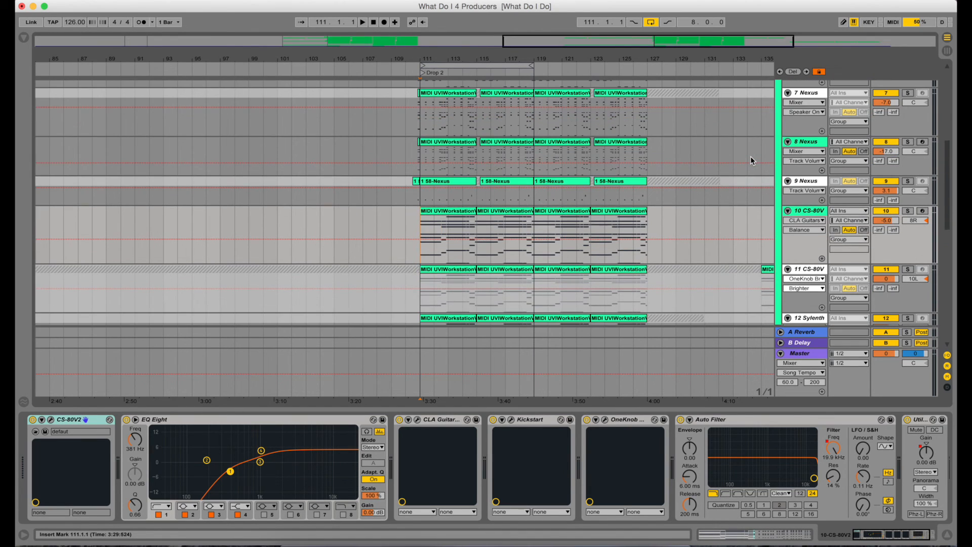
{"action": "left_click", "coordinate": [807, 211]}
{"action": "left_click", "coordinate": [908, 211]}
{"action": "left_click", "coordinate": [808, 212]}
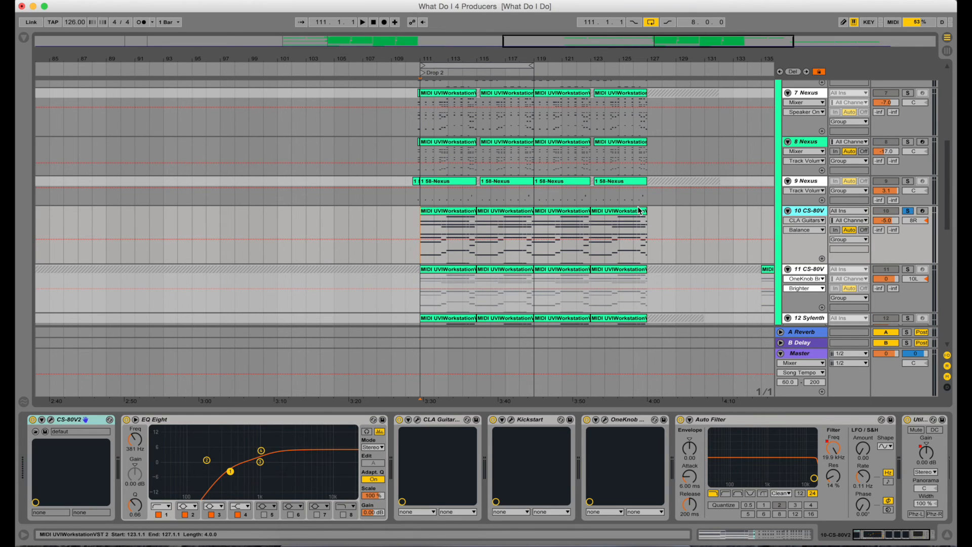
Play the soloed 10 CS-80V track, stop it, and look across its full device chain
{"action": "key", "text": "space"}
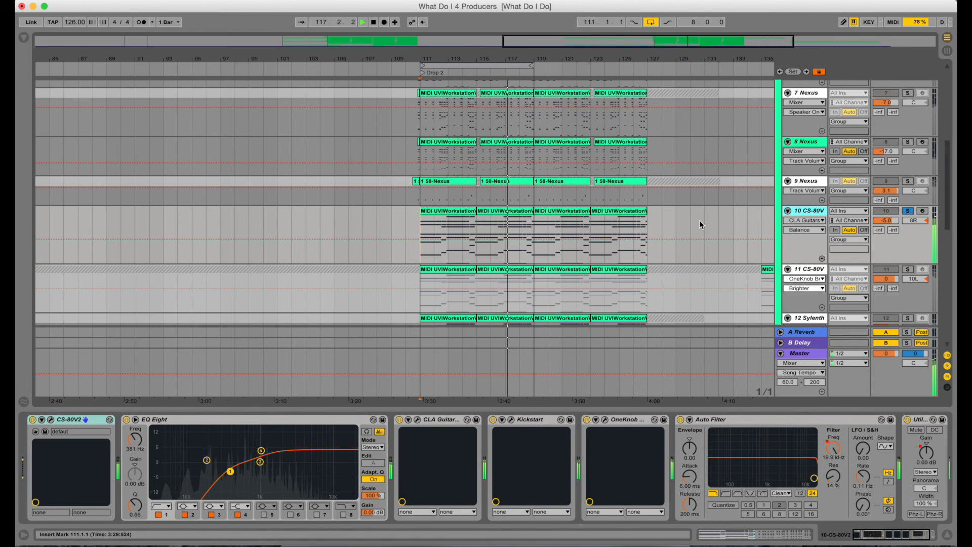
{"action": "key", "text": "space"}
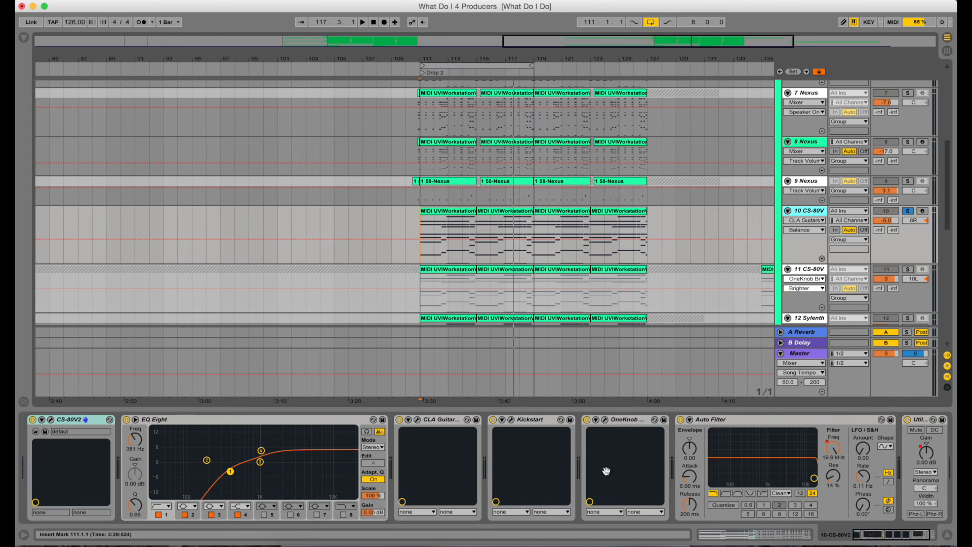
{"action": "scroll", "coordinate": [607, 475], "scroll_direction": "right", "scroll_amount": 3}
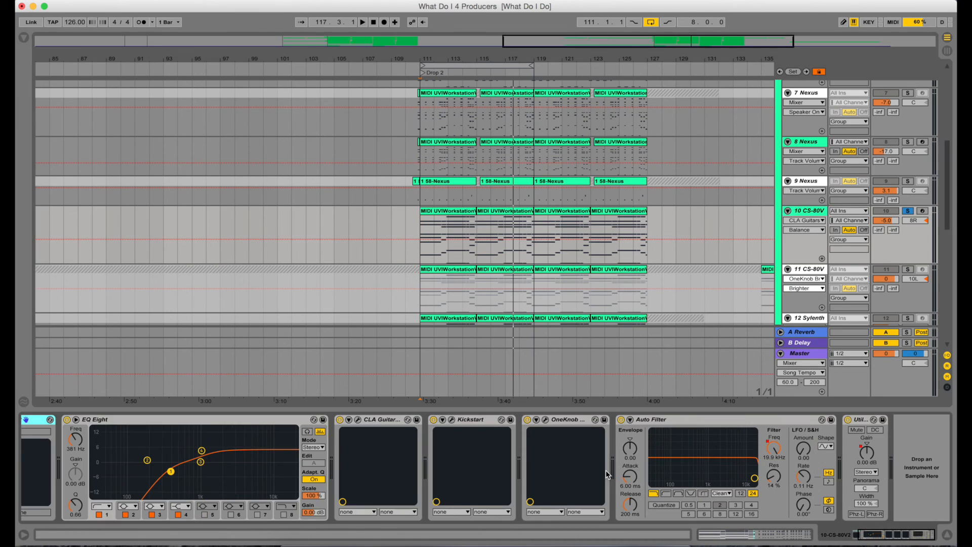
{"action": "scroll", "coordinate": [606, 470], "scroll_direction": "left", "scroll_amount": 3}
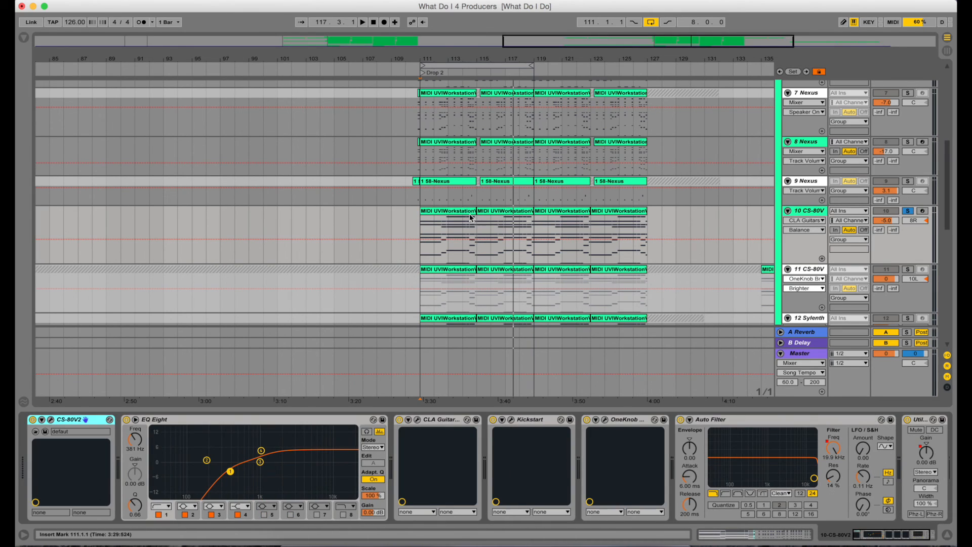